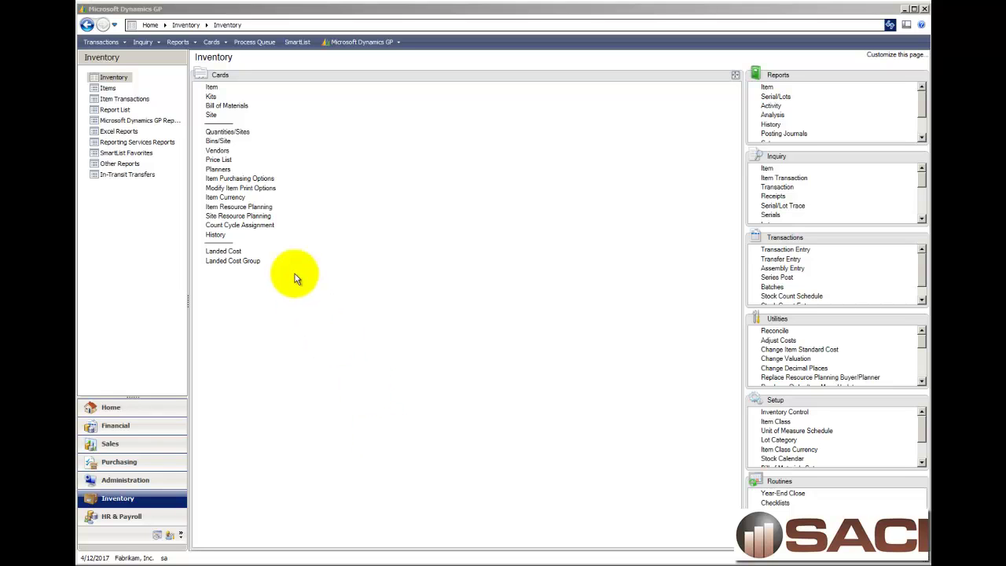
Create a new inventory item PHONE with the description 'Phone Kit'.
left_click(222, 92)
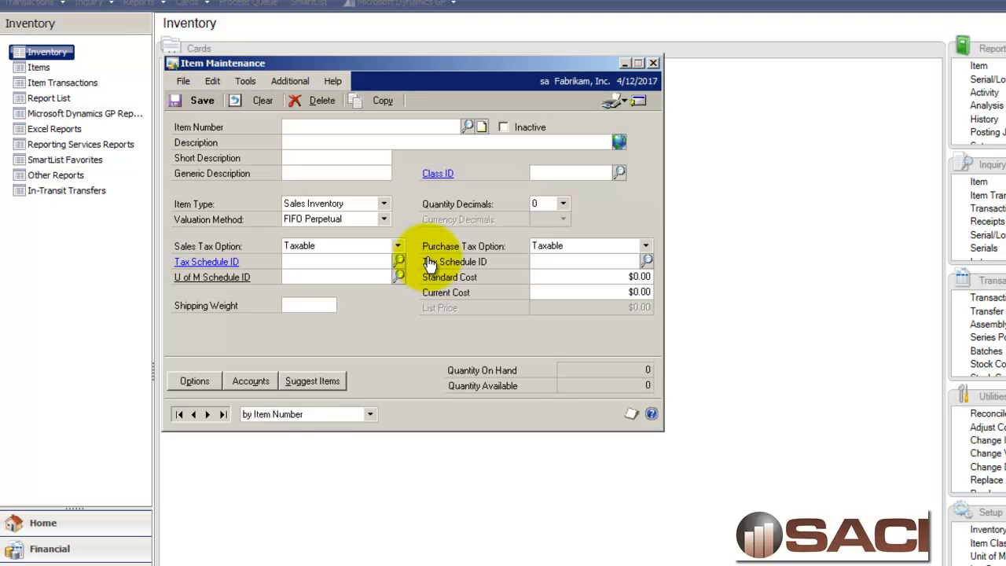
type("PHONE")
key("Tab")
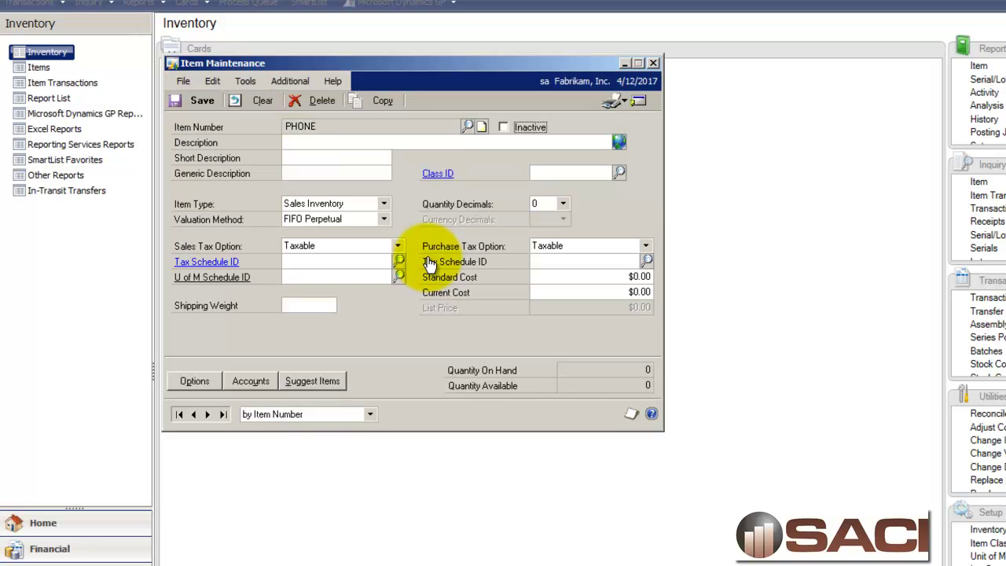
key("Tab")
type("Phone Kit")
key("Tab")
Assign class RETAIL with its defaults and set the item type to Kit.
key("ctrl+l")
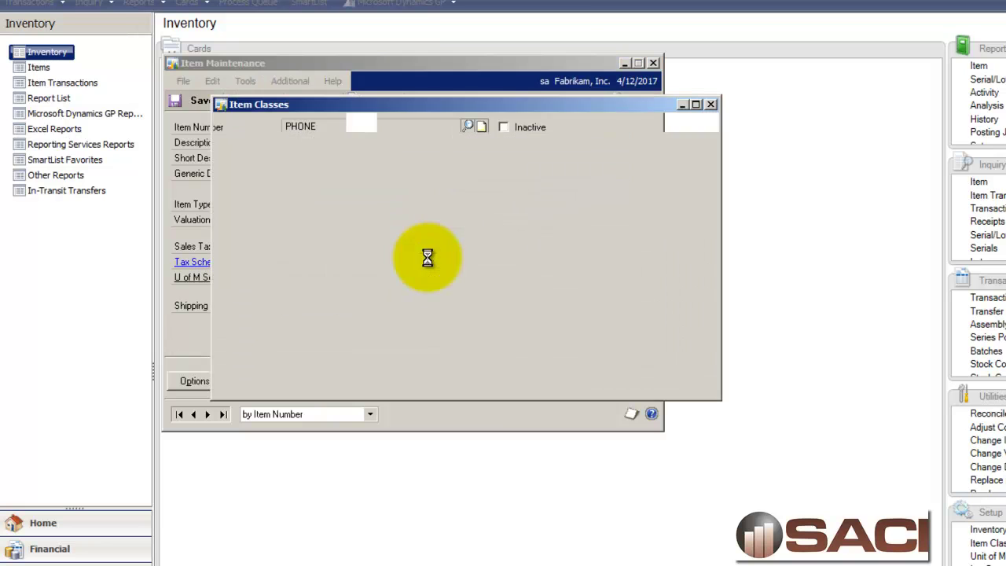
left_click(305, 353)
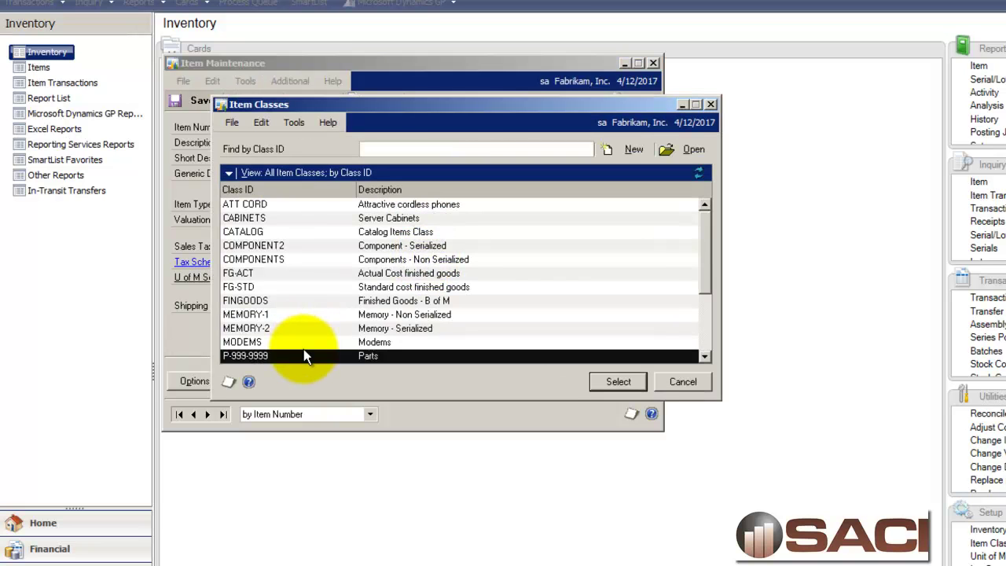
scroll(305, 355, "down", 3)
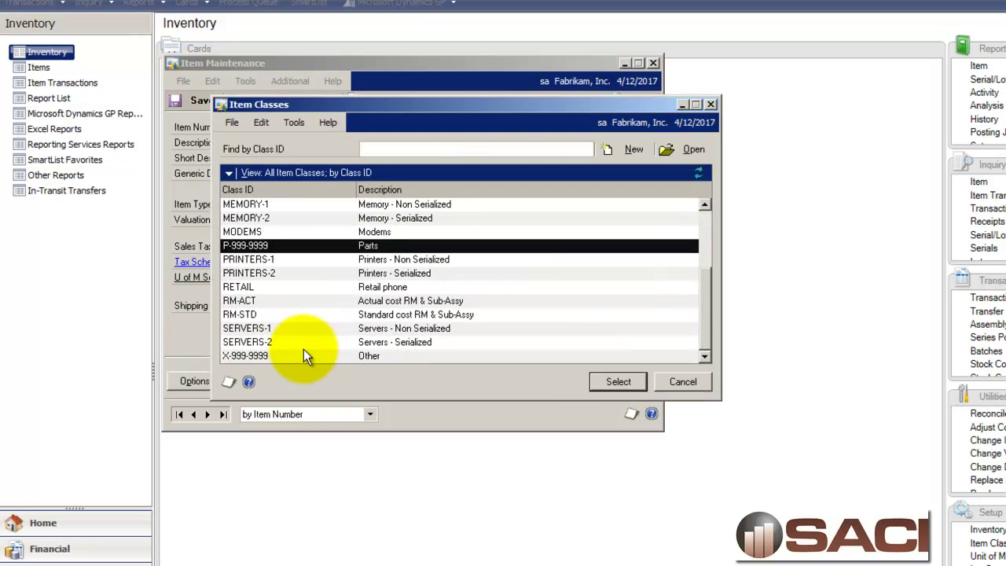
double_click(286, 286)
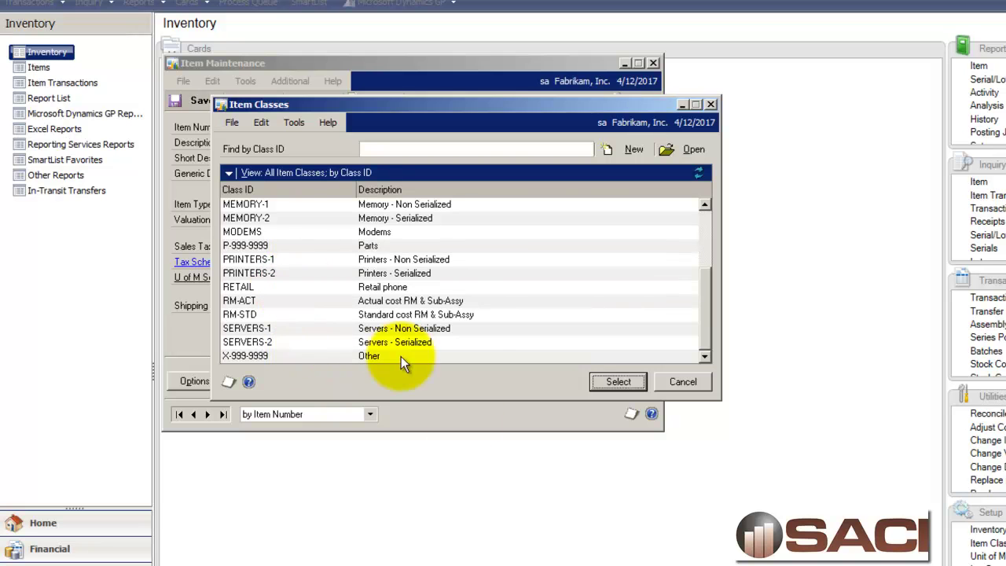
left_click(621, 430)
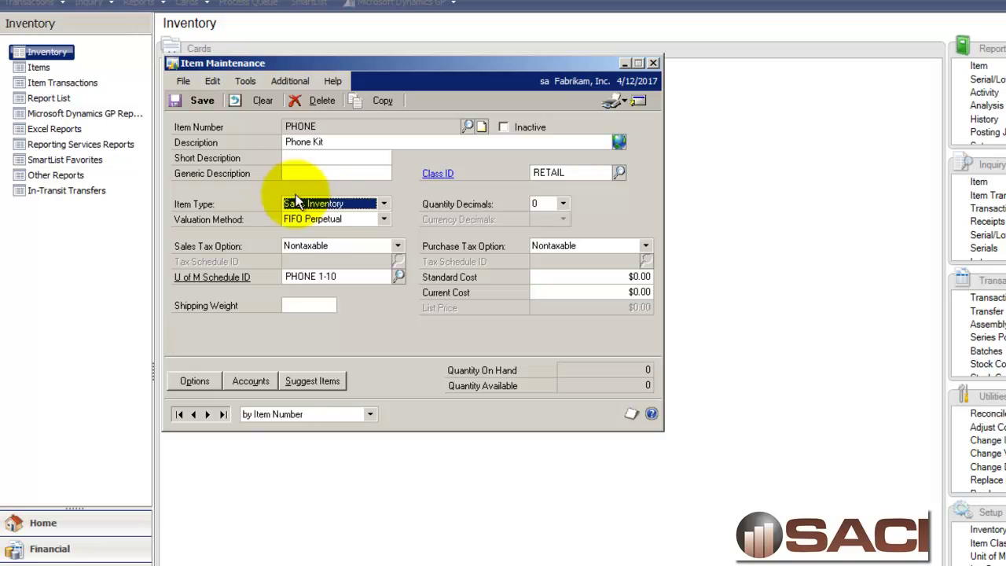
left_click(338, 204)
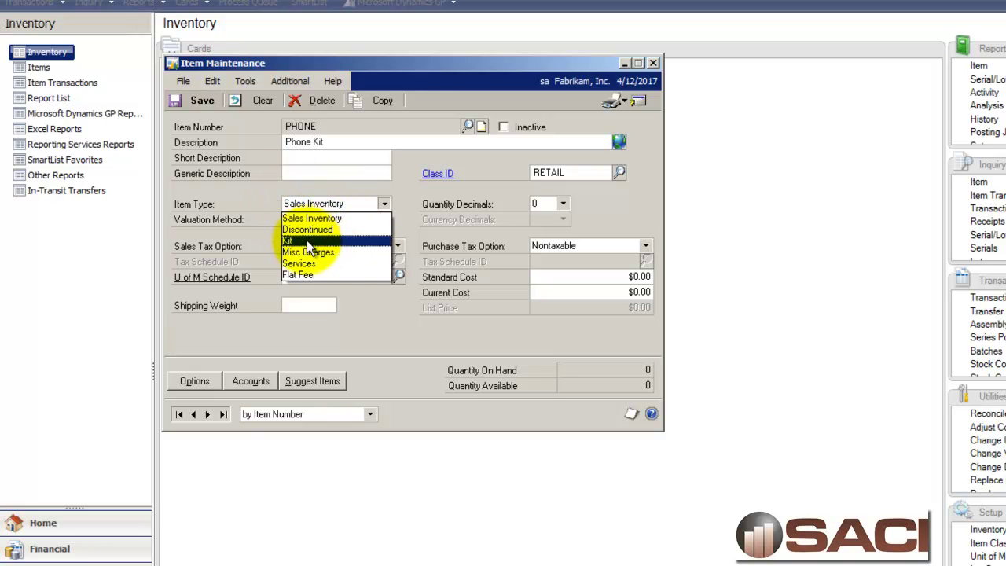
left_click(306, 241)
key("Tab")
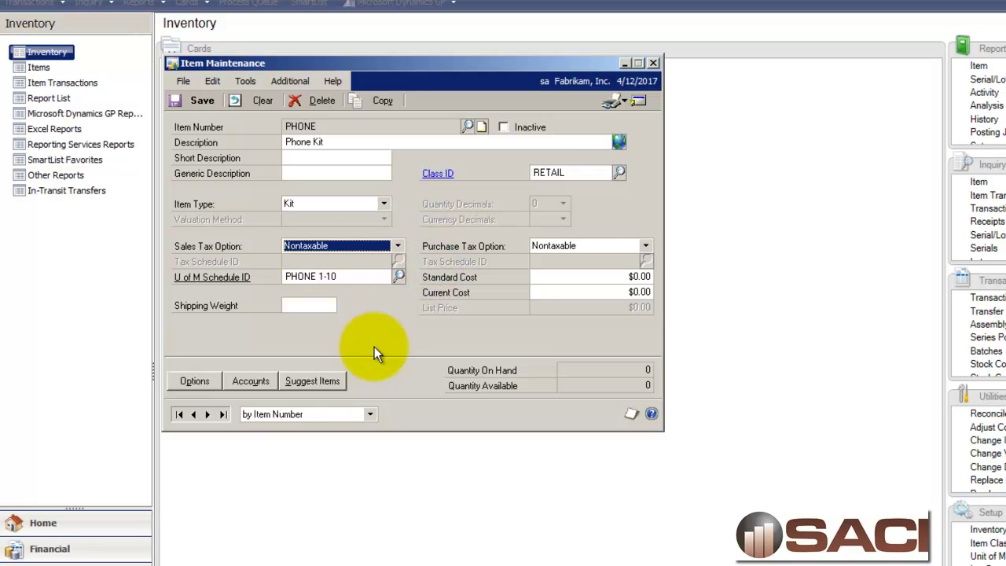
Save a $600.00 list price for PHONE in Z-US$ US Dollars, then close Item Currency.
left_click(640, 103)
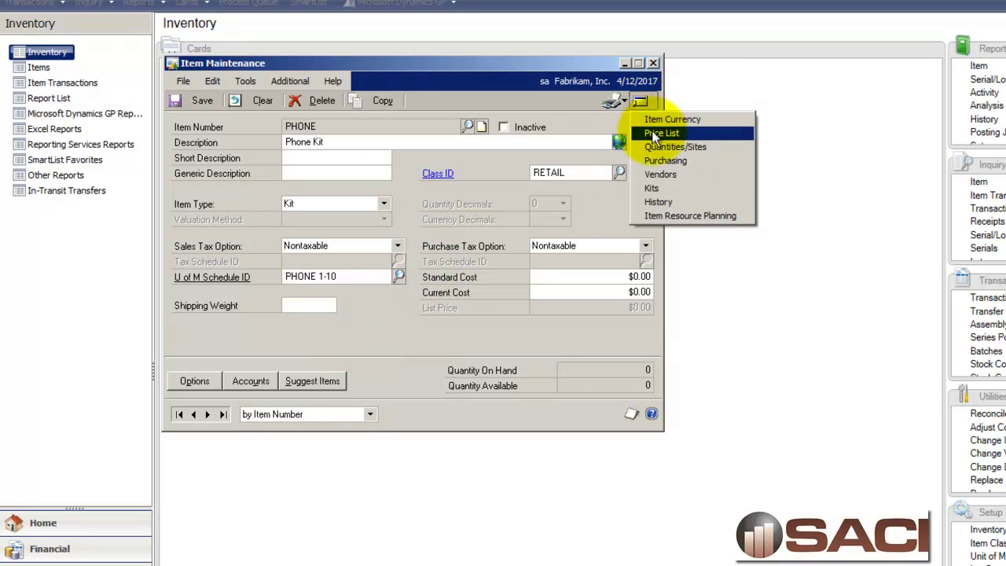
left_click(660, 121)
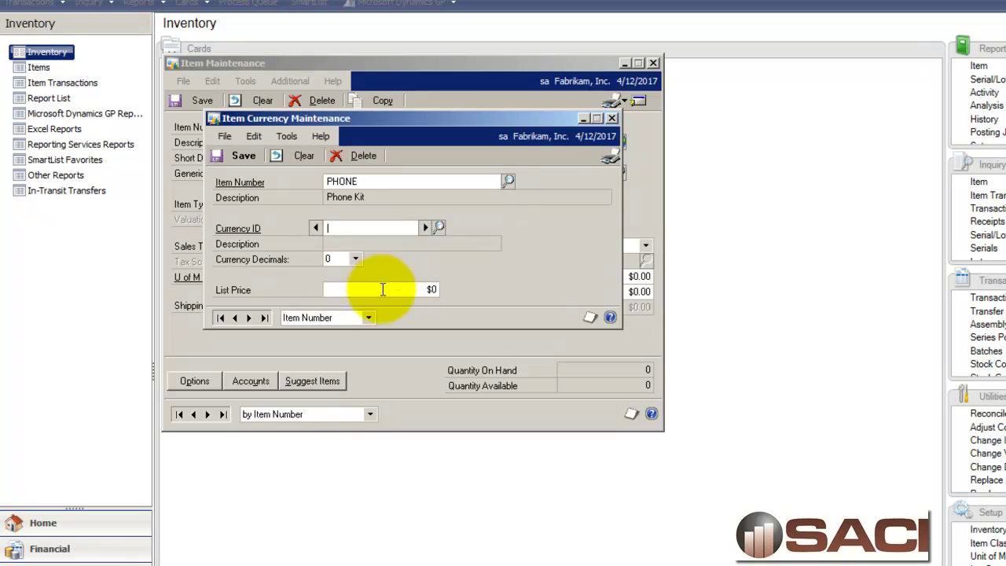
left_click(437, 227)
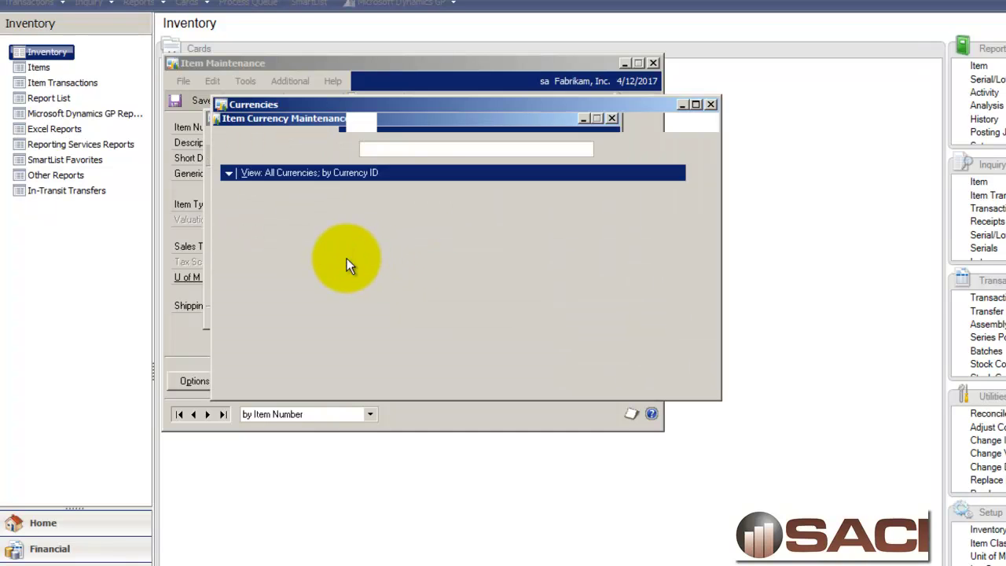
double_click(321, 302)
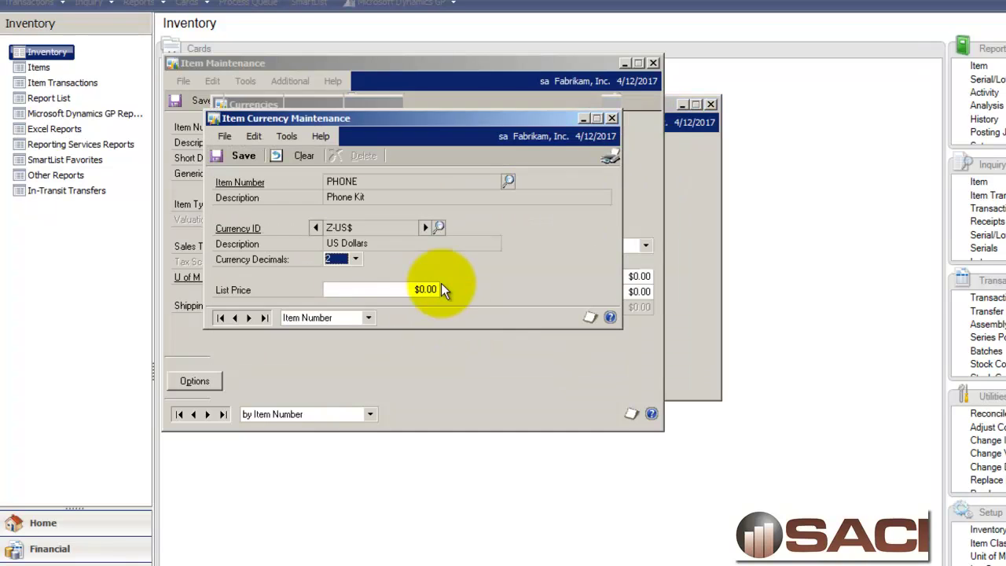
left_click(402, 284)
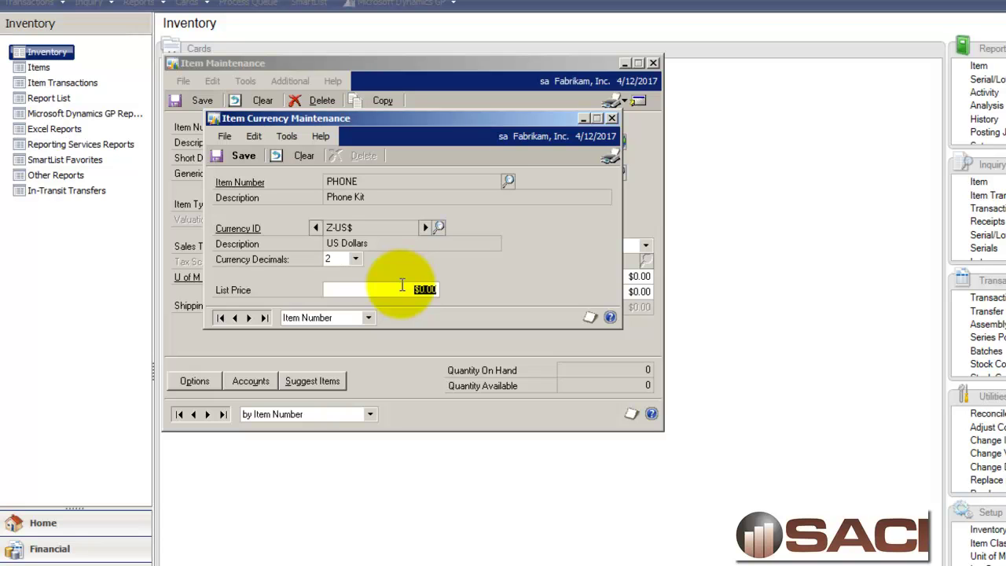
type("600")
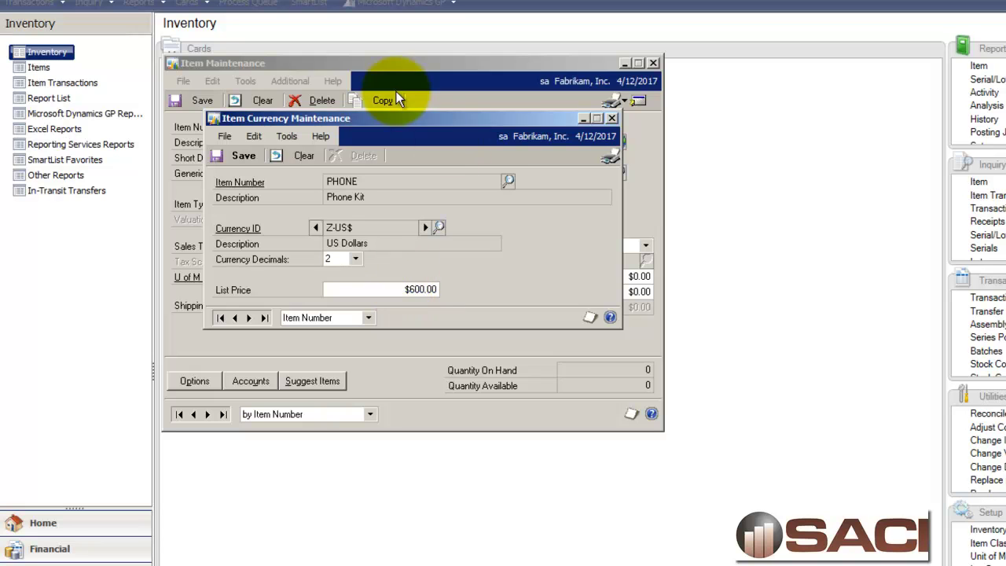
left_click(251, 157)
left_click(614, 120)
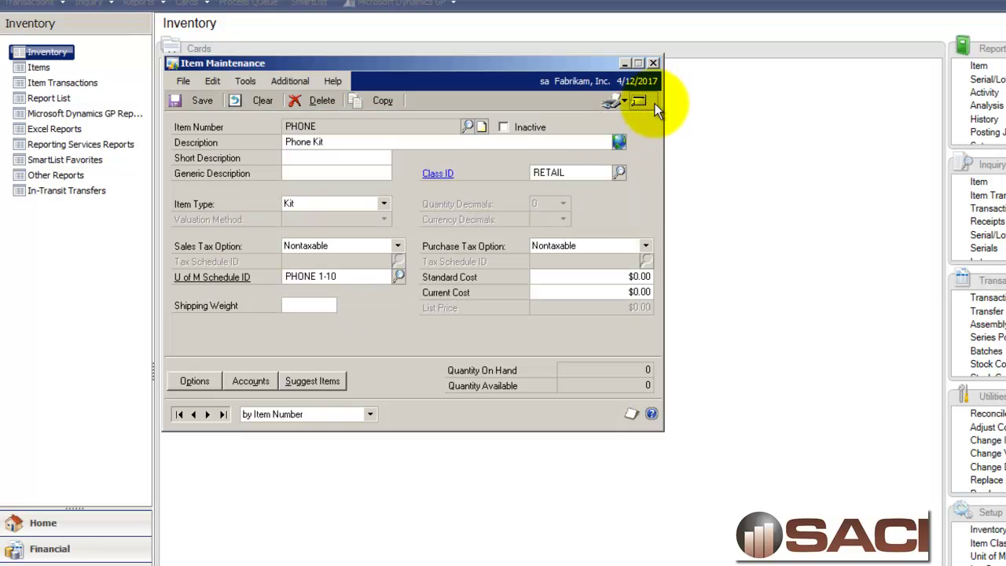
Save the item and assign PHONE to site WAREHOUSE in Quantities/Sites, then close it.
left_click(643, 101)
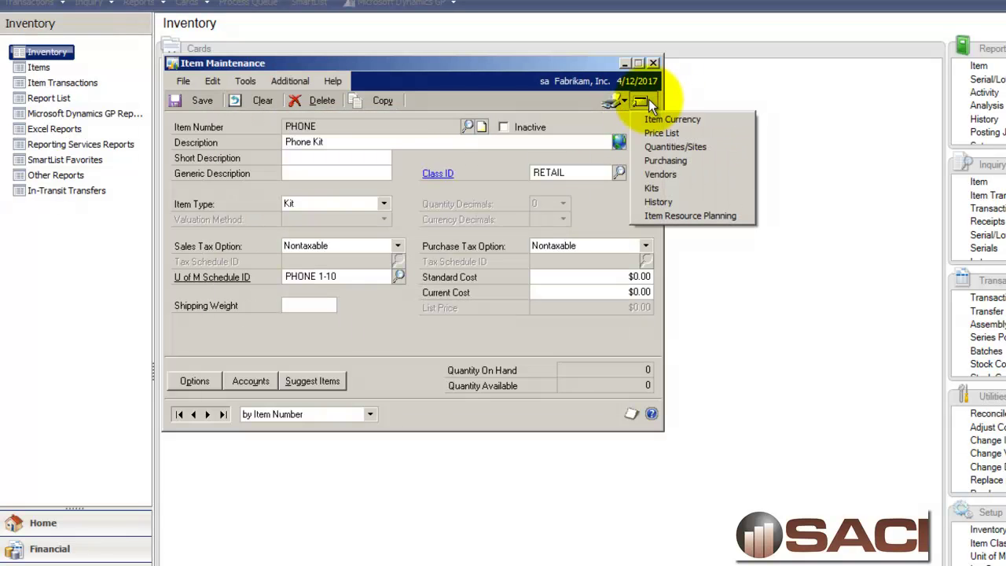
left_click(658, 147)
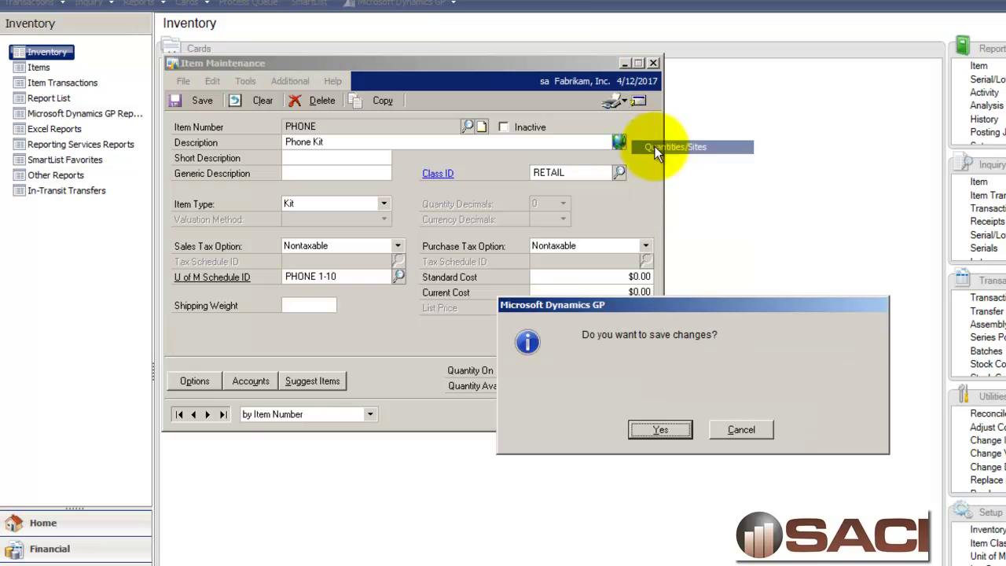
left_click(680, 433)
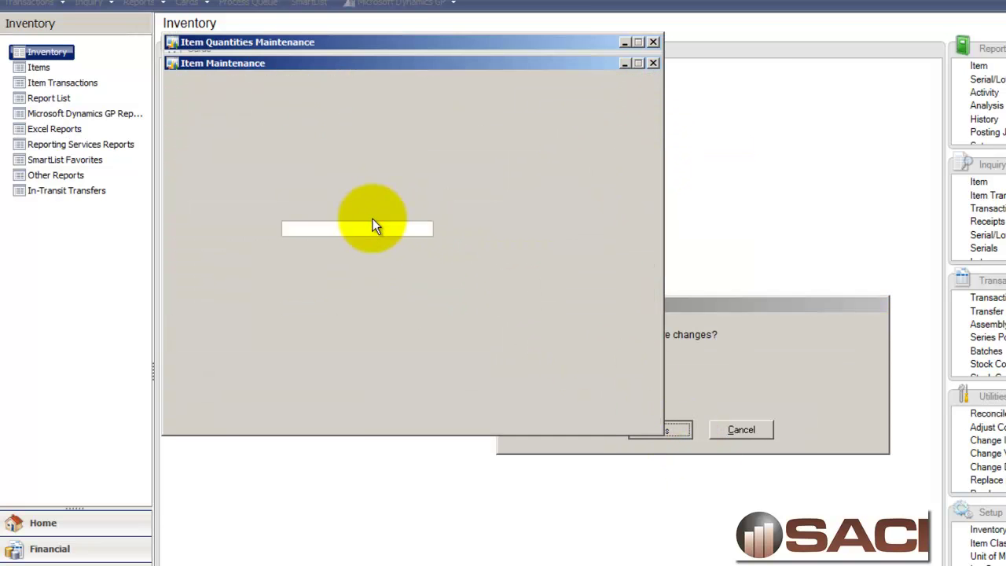
left_click(279, 170)
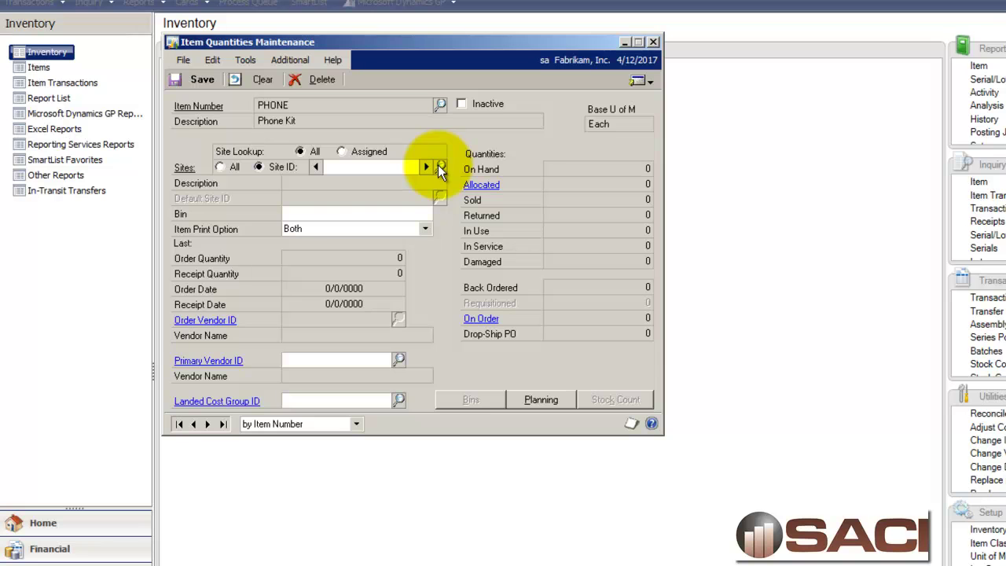
type("WAREHOUSE")
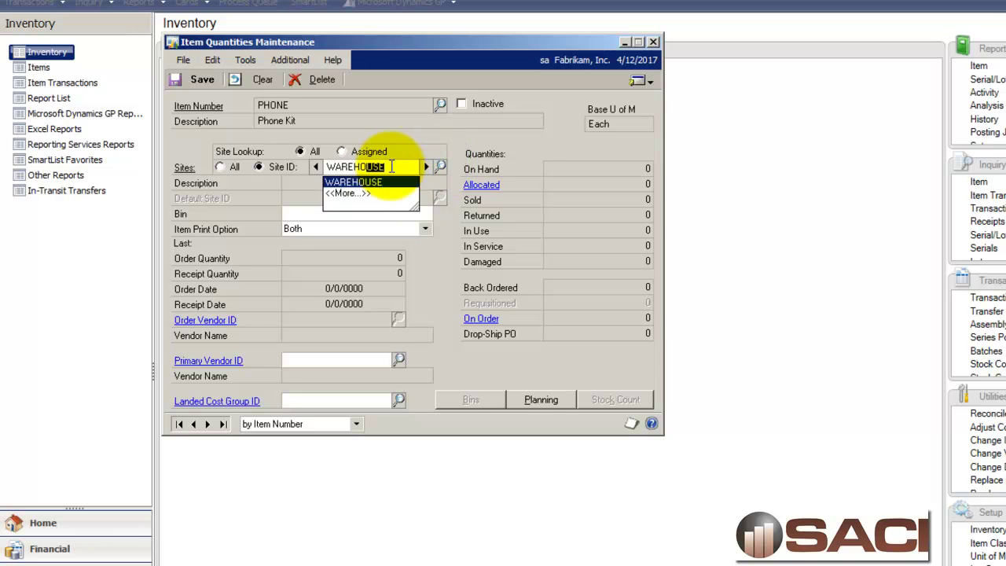
key("Tab")
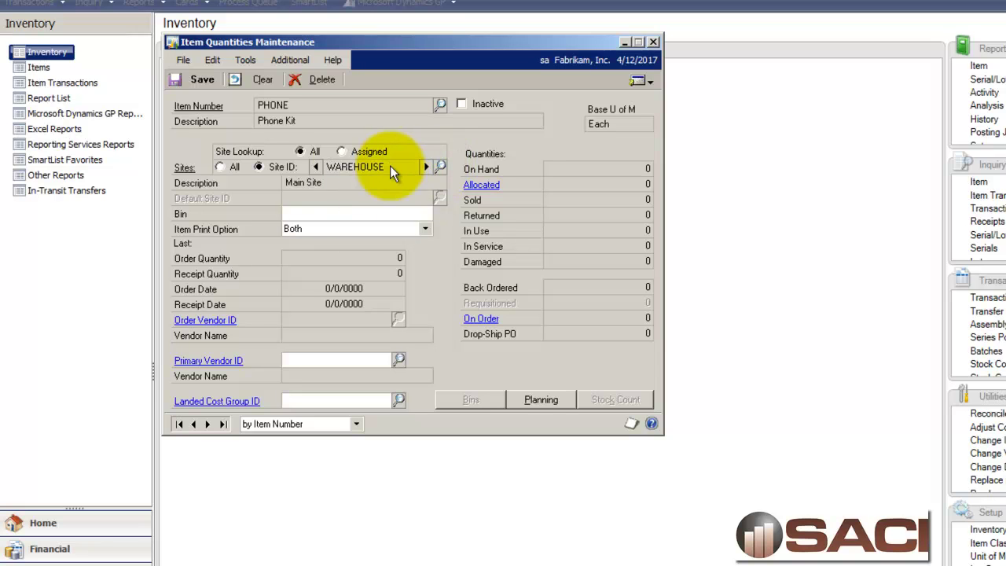
left_click(195, 81)
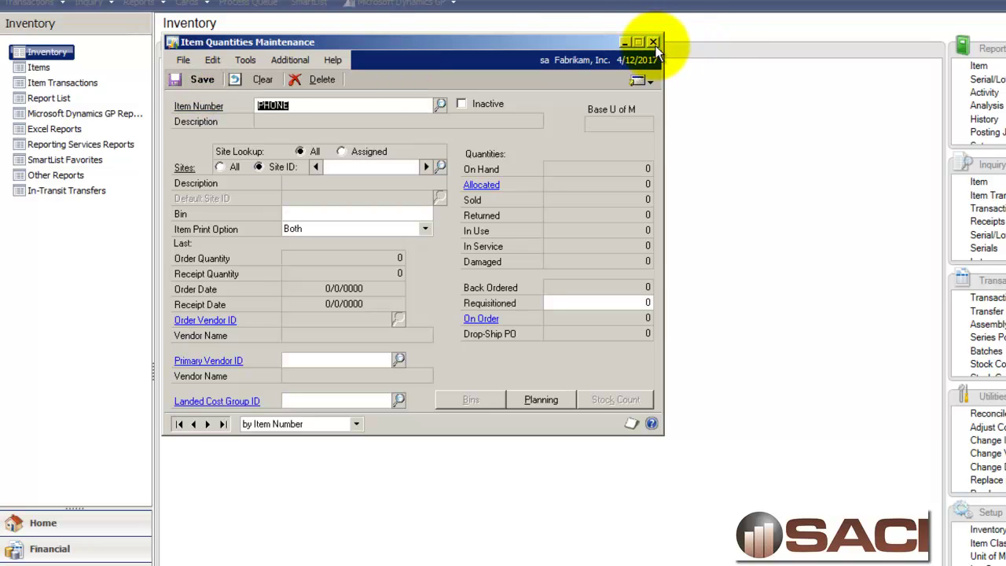
left_click(653, 42)
left_click(638, 100)
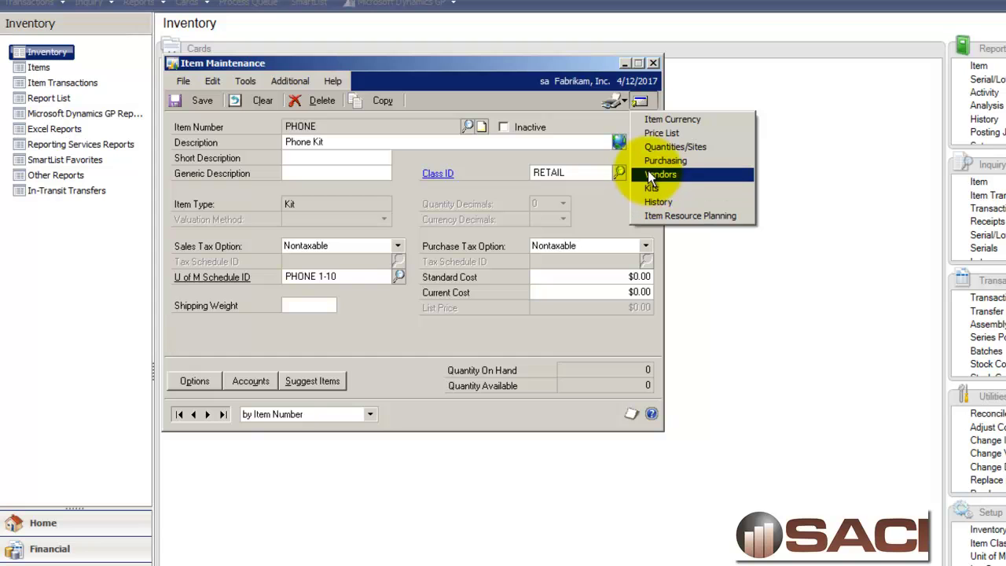
Set the PHONE price list's default price level to RETAIL.
left_click(661, 133)
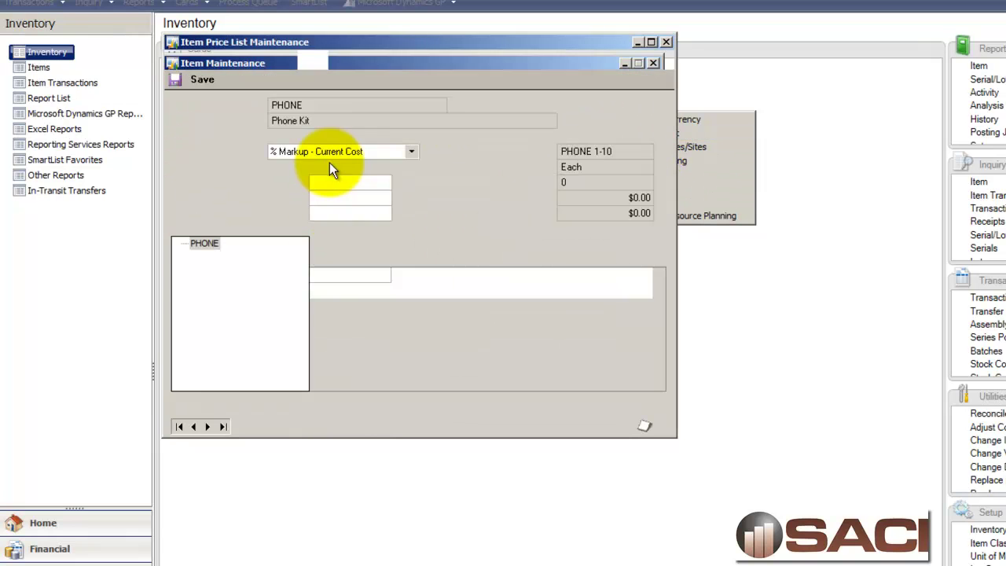
key("Tab")
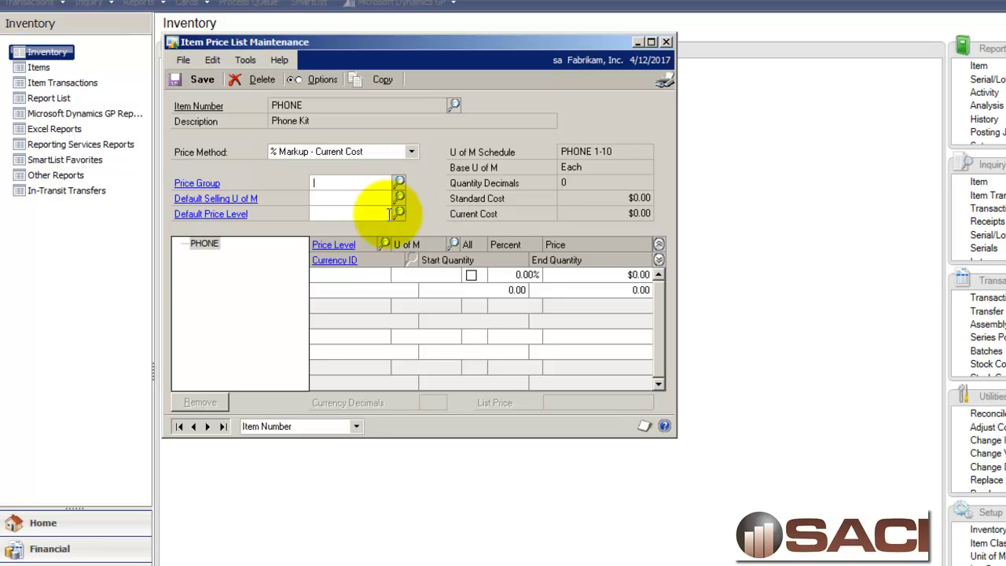
left_click(356, 214)
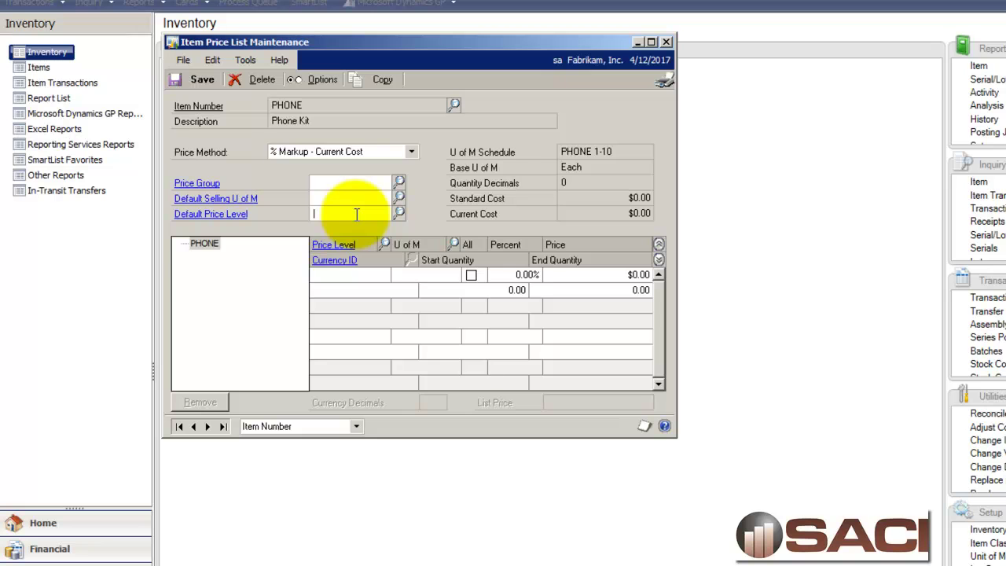
type("RETAIL")
key("Tab")
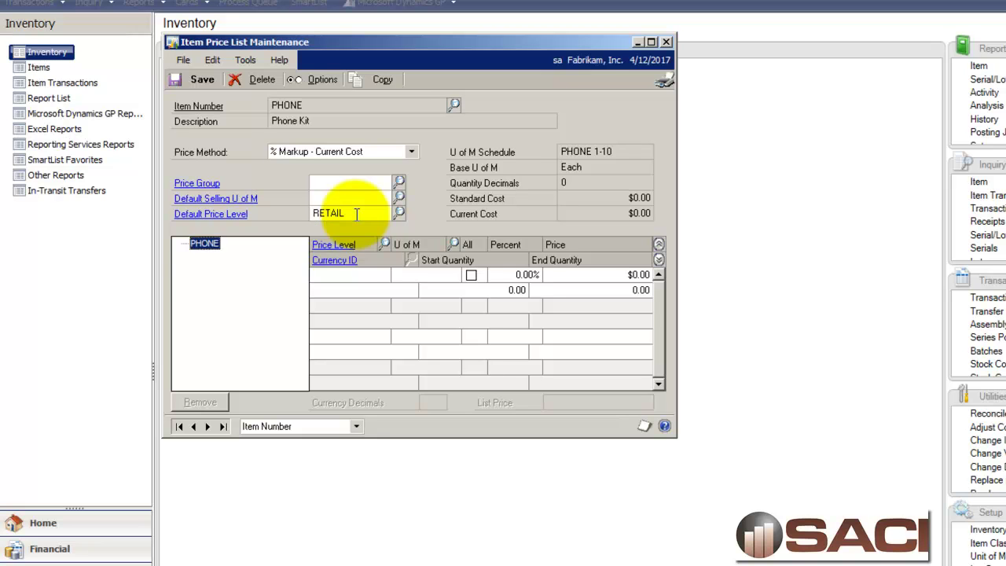
Add a RETAIL price level line with unit of measure Each.
left_click(343, 280)
type("RETAIL")
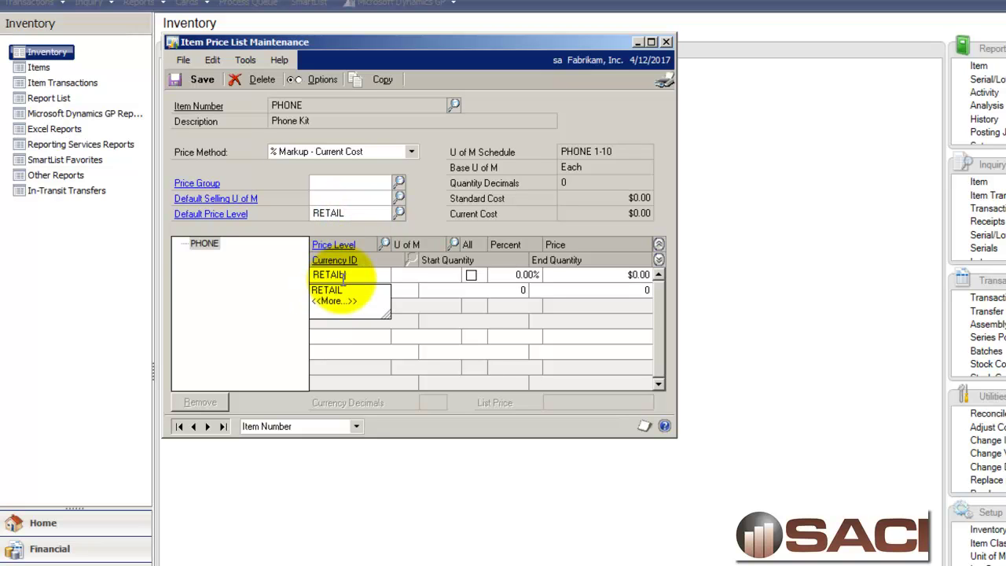
key("Tab")
key("ctrl+l")
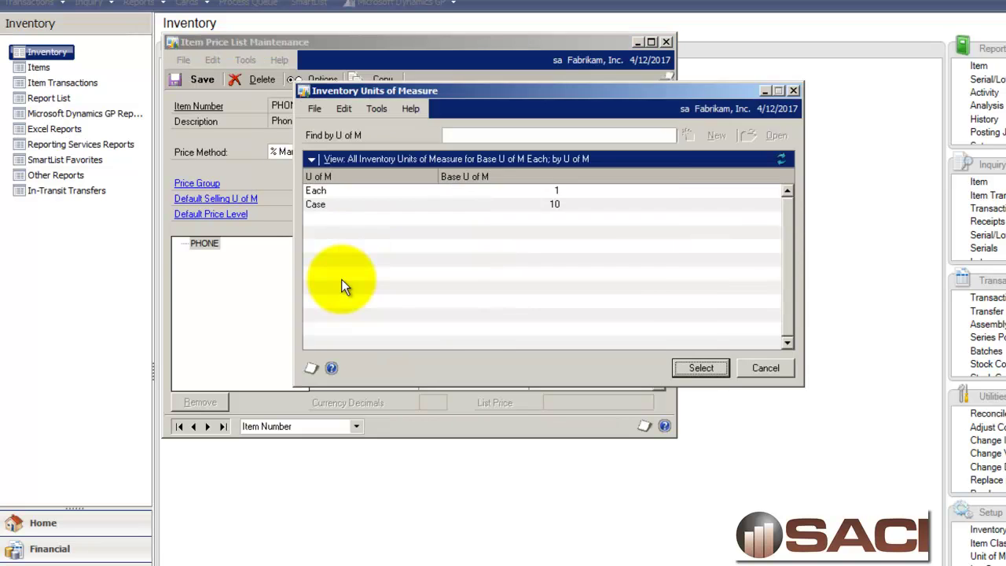
key("Return")
key("Tab")
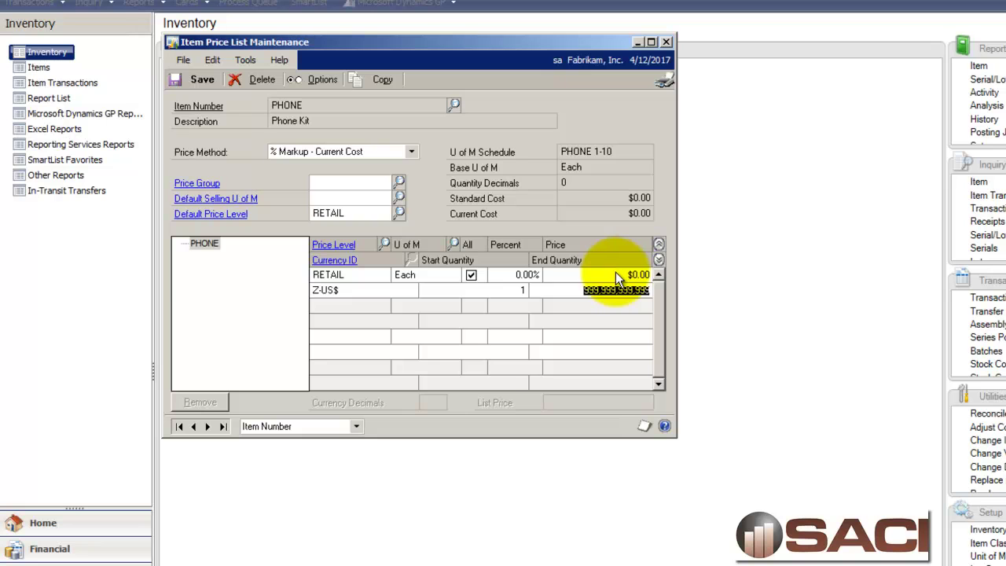
Set the RETAIL line's markup to 150%, save the price list and close it.
left_click(522, 281)
type("115")
key("Tab")
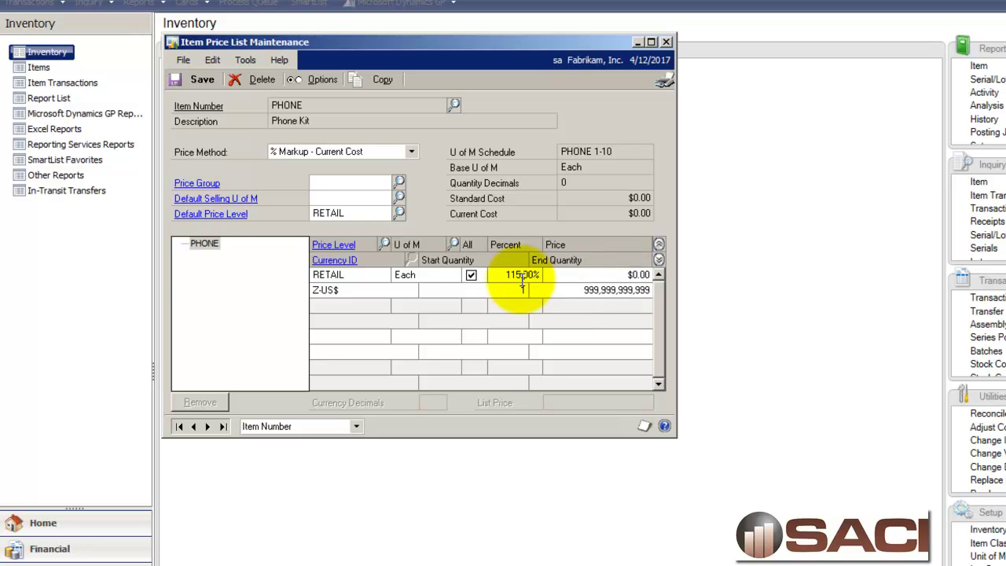
key("Tab")
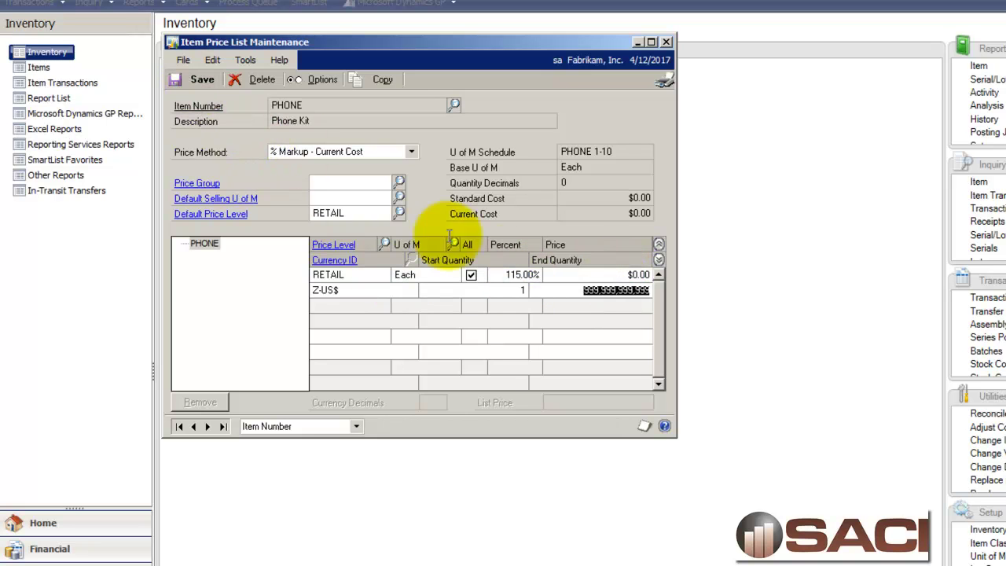
left_click(511, 275)
type("150")
key("Tab")
key("Tab")
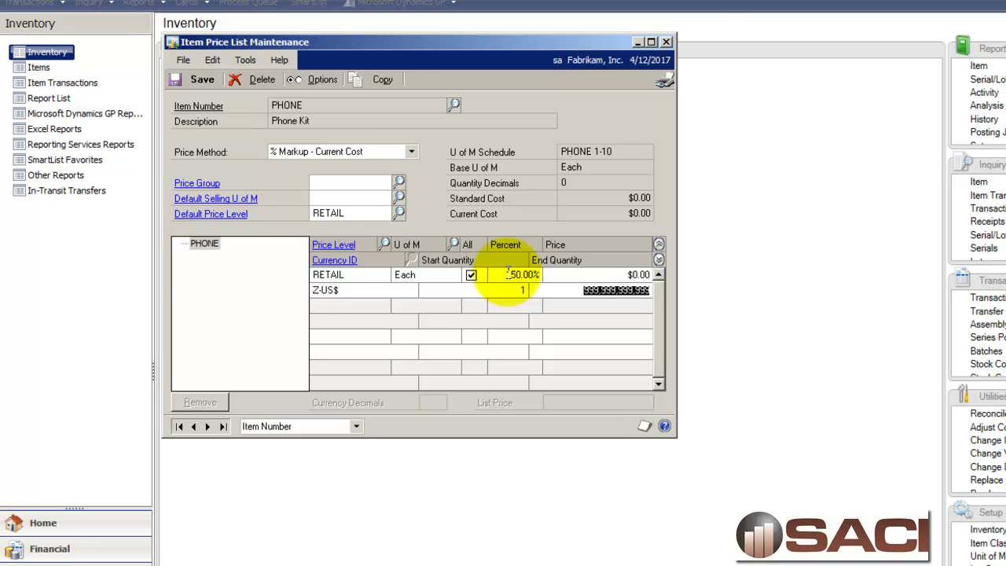
left_click(185, 78)
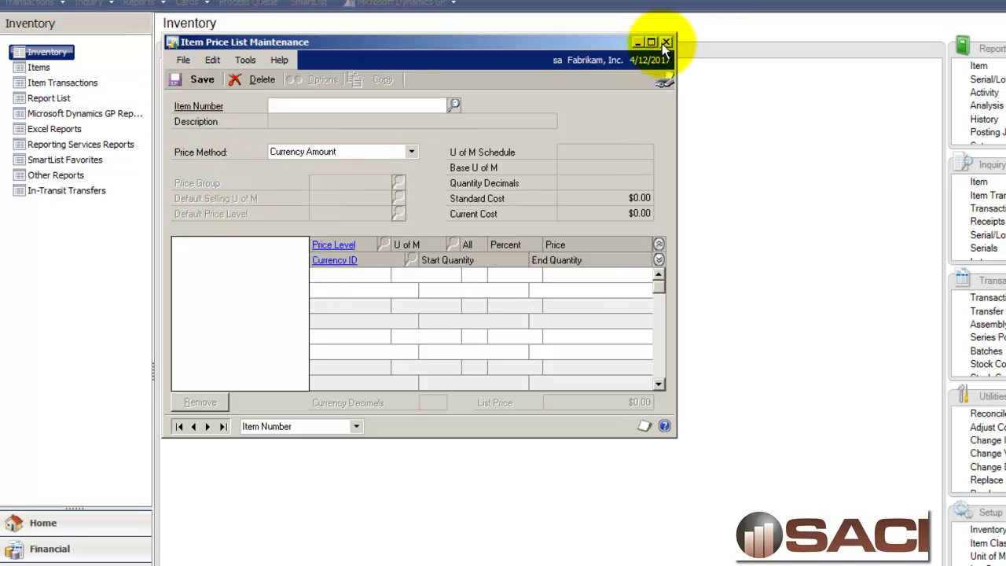
left_click(666, 41)
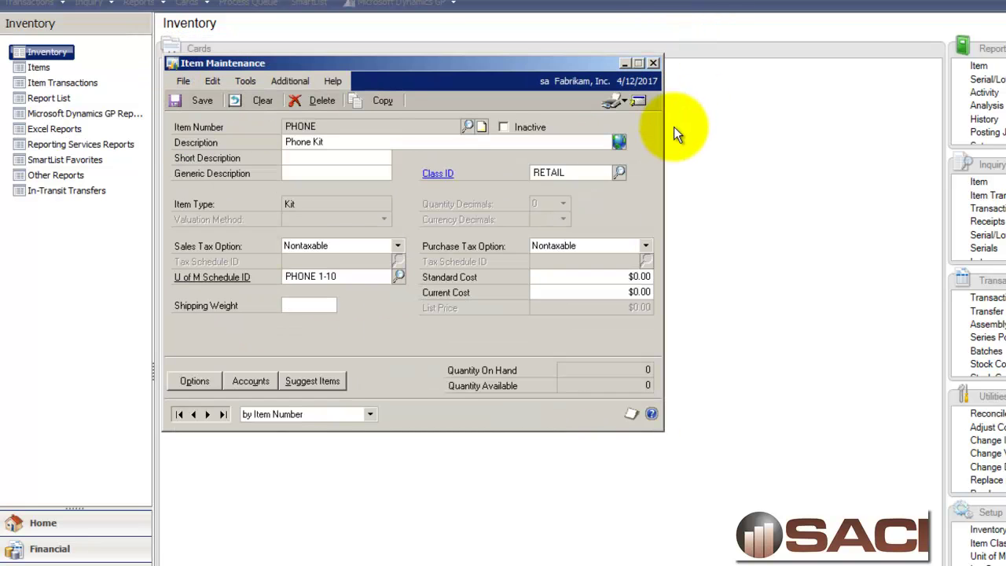
In Kits, add 100XLG Green Phone at quantity 1 Each and expand the grid rows.
left_click(640, 102)
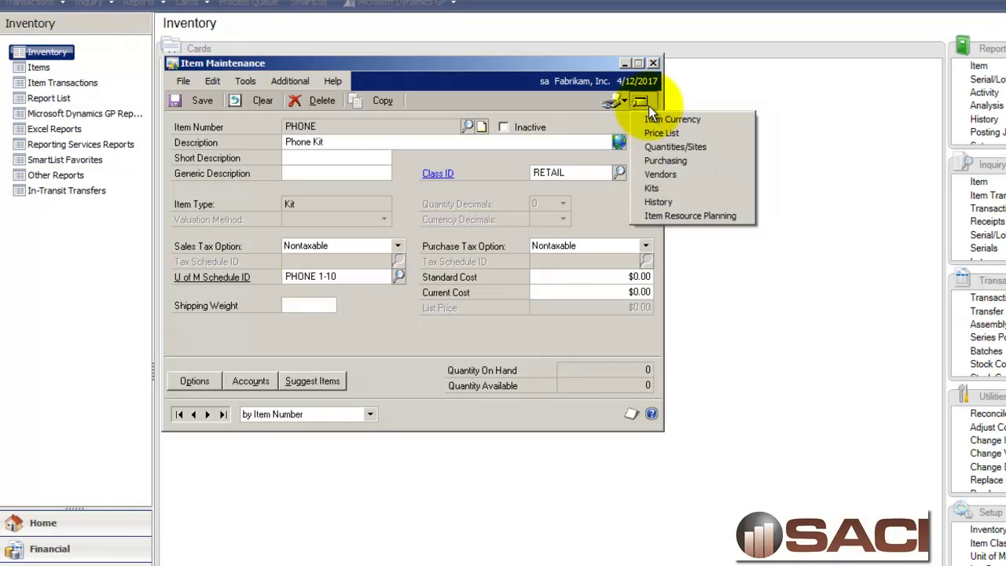
left_click(659, 189)
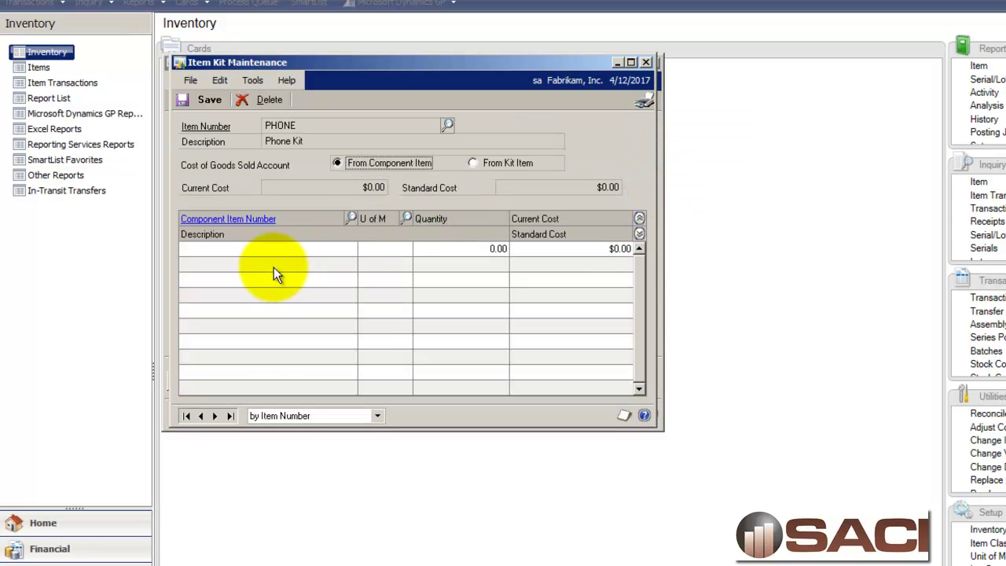
left_click(280, 249)
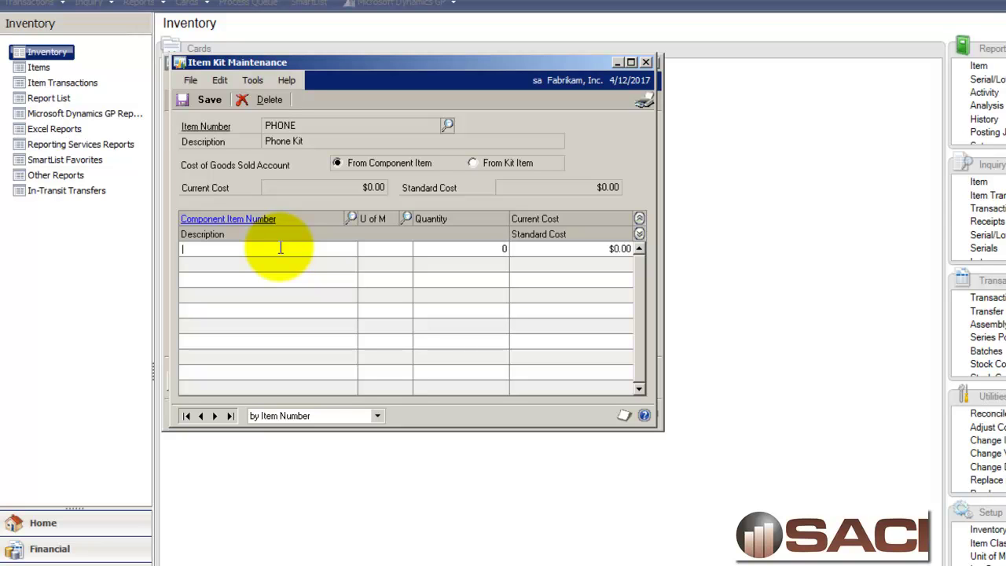
key("ctrl+l")
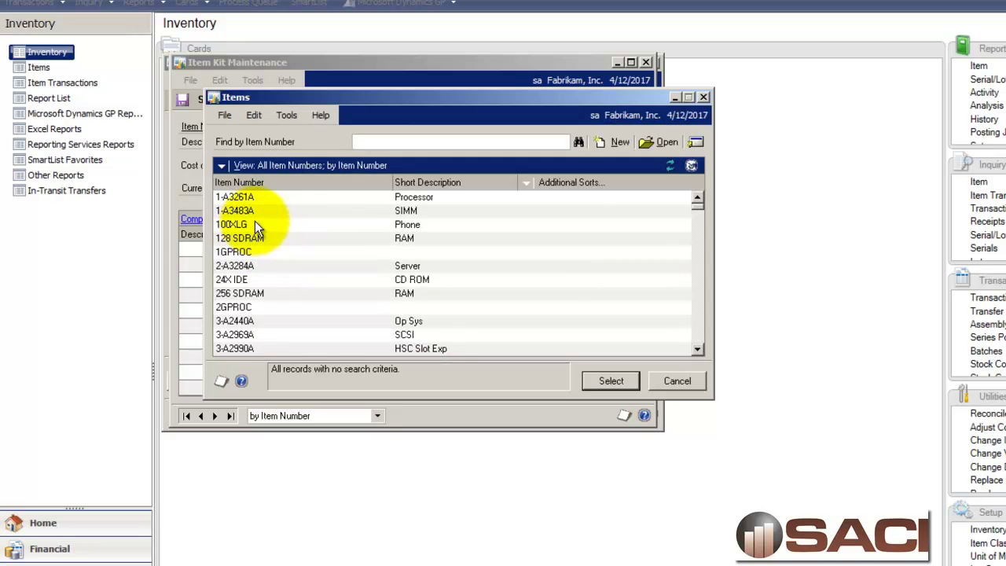
double_click(254, 222)
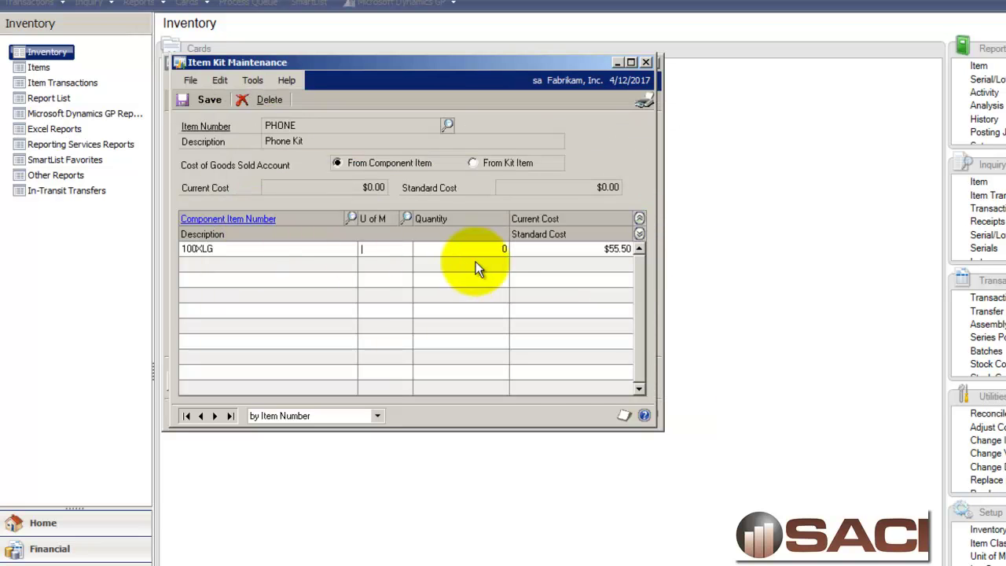
left_click(406, 218)
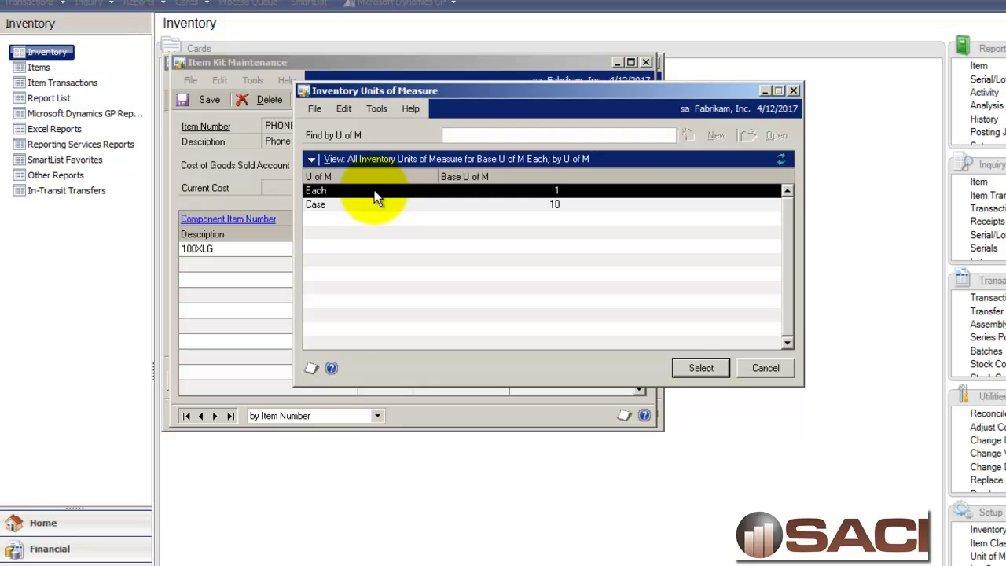
double_click(373, 192)
left_click(505, 248)
type("1")
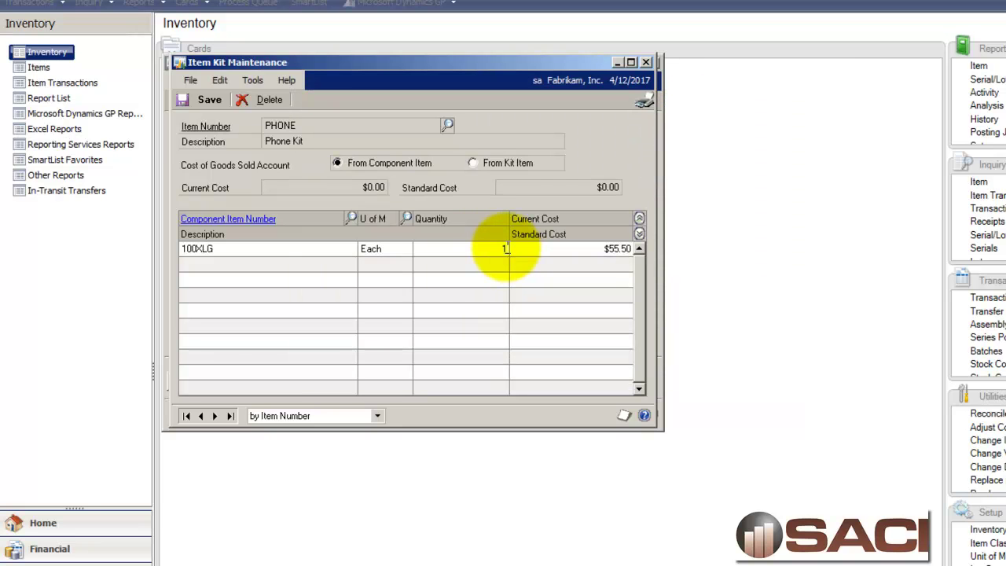
key("Tab")
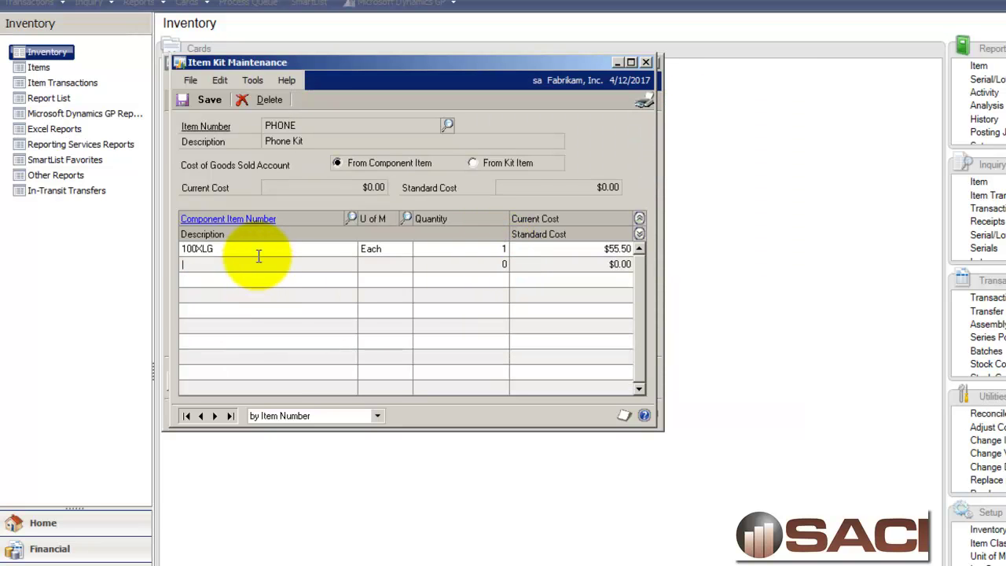
left_click(641, 233)
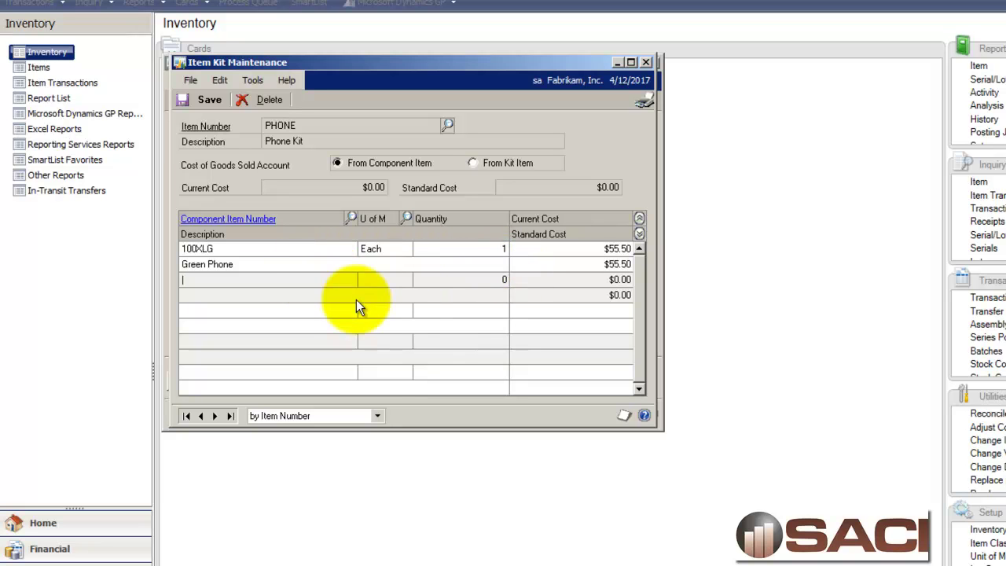
Pick the ACCS-CRD-12WH phone cord from the item list as the second component.
left_click(351, 217)
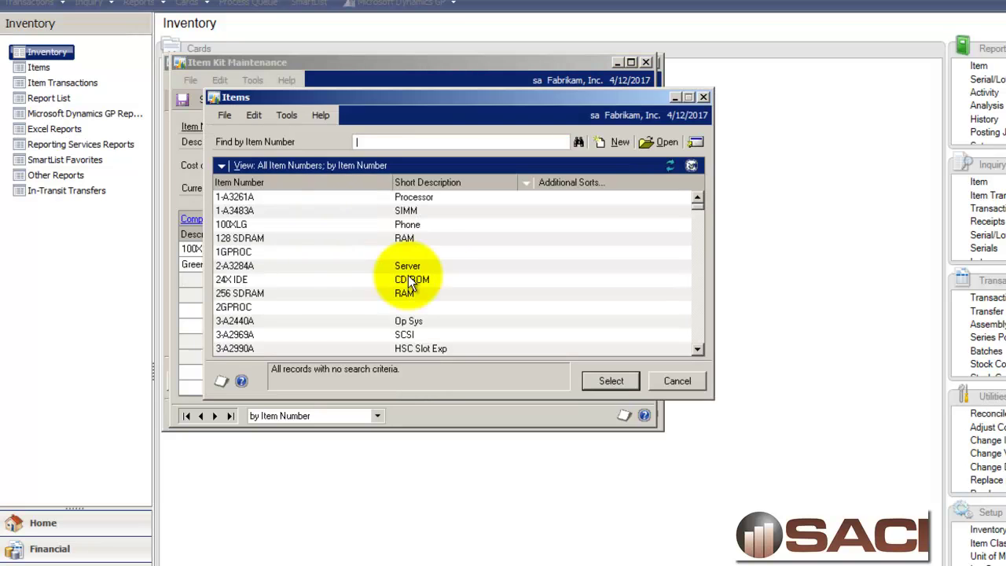
left_click(431, 319)
scroll(430, 319, "down", 2)
scroll(431, 321, "down", 3)
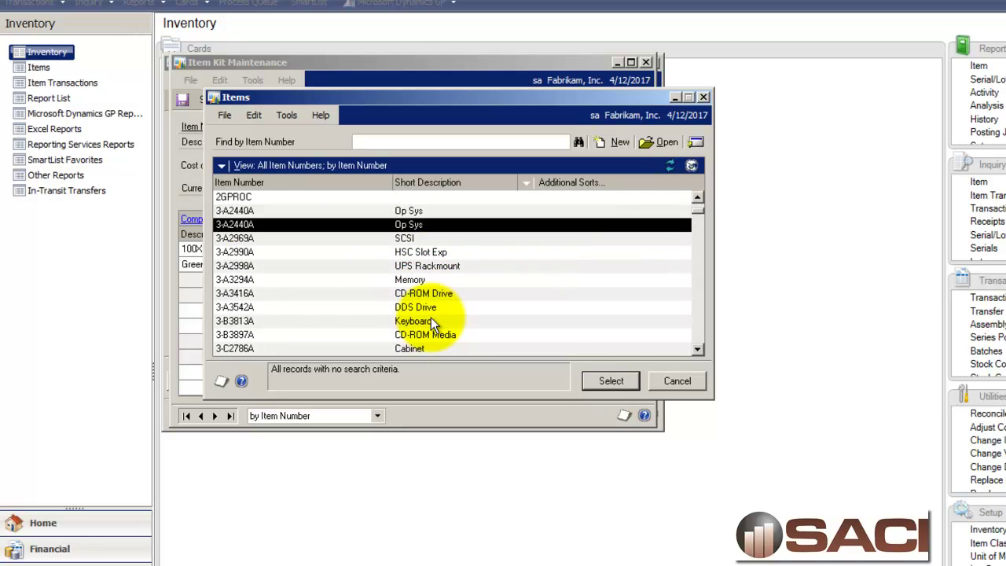
scroll(431, 320, "down", 4)
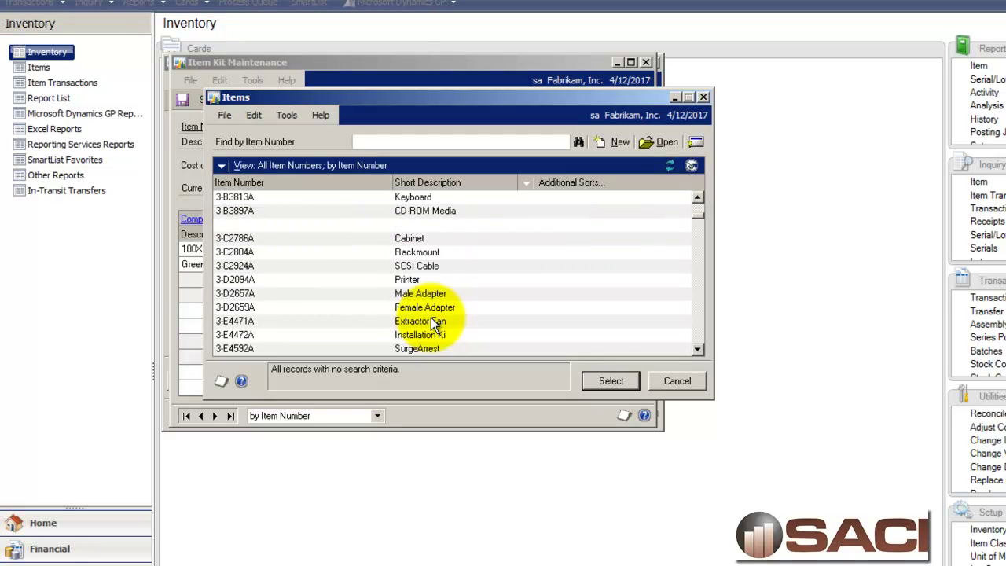
scroll(431, 321, "down", 5)
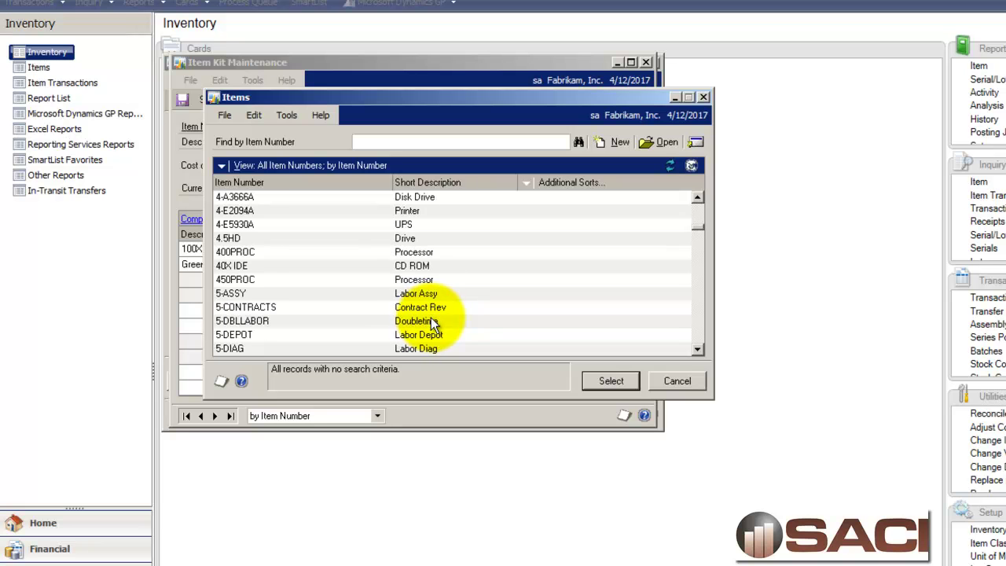
scroll(431, 321, "down", 4)
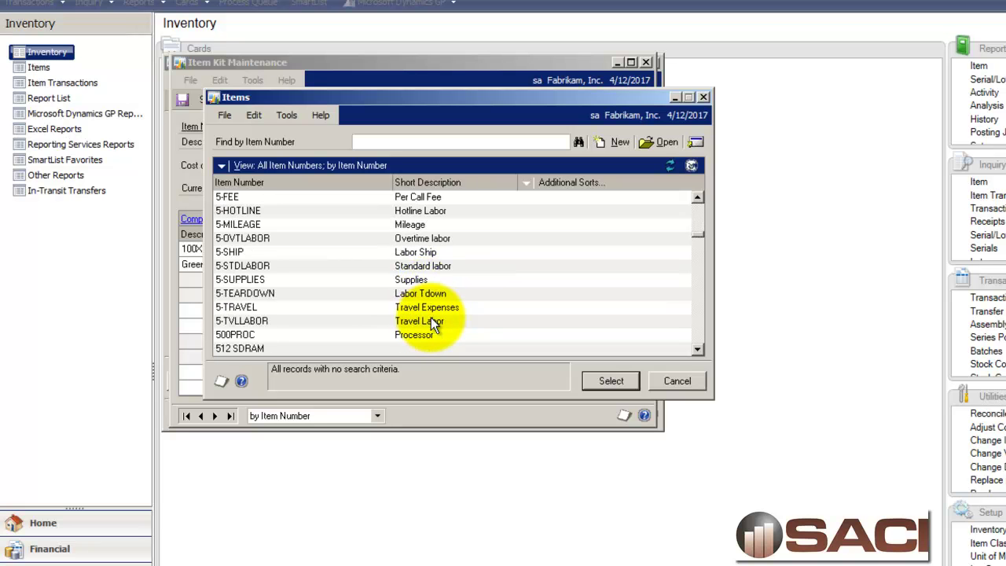
scroll(431, 321, "down", 3)
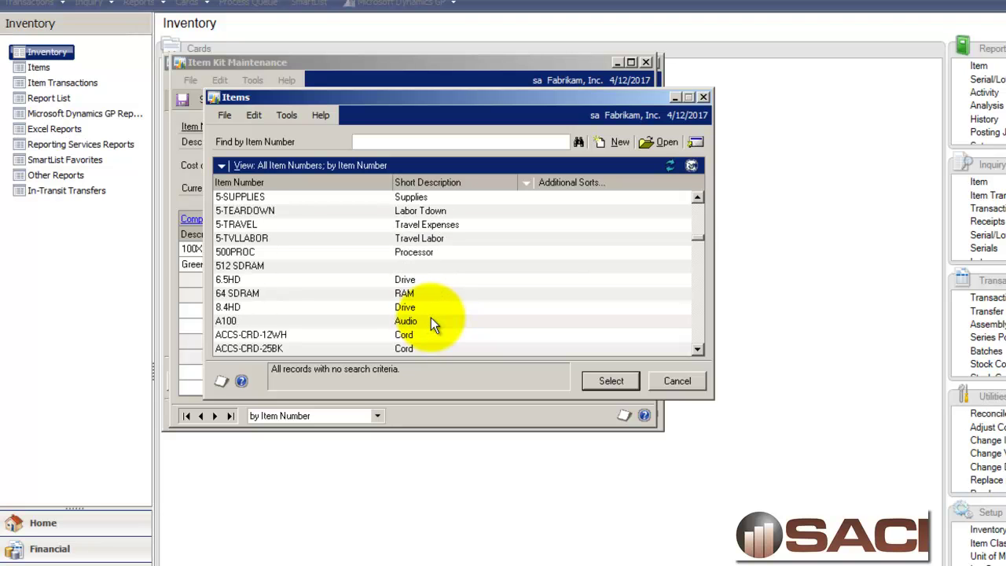
scroll(431, 321, "down", 1)
left_click(263, 253)
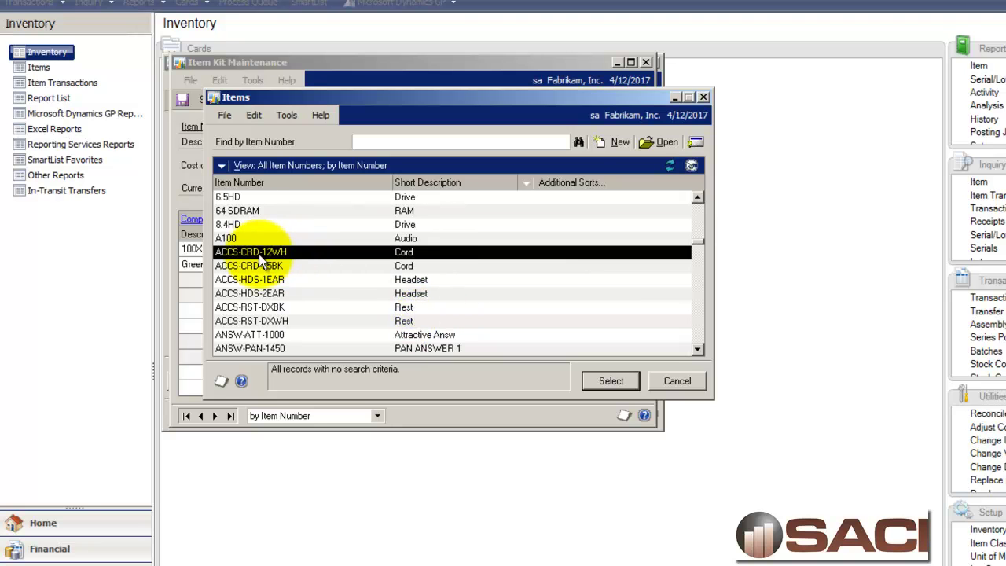
double_click(263, 251)
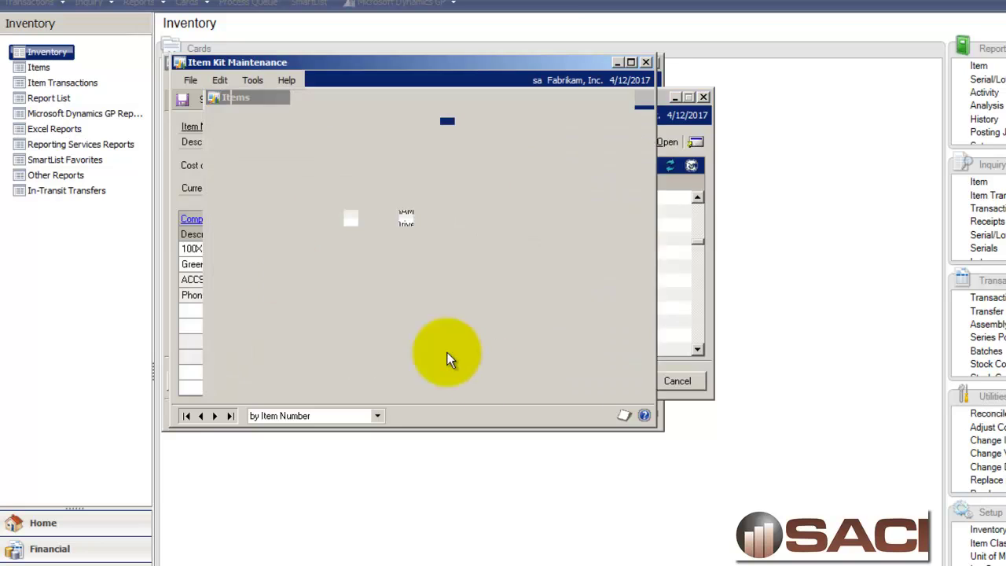
Give the cord unit Each and quantity 1, then collapse the grid rows.
type("earch")
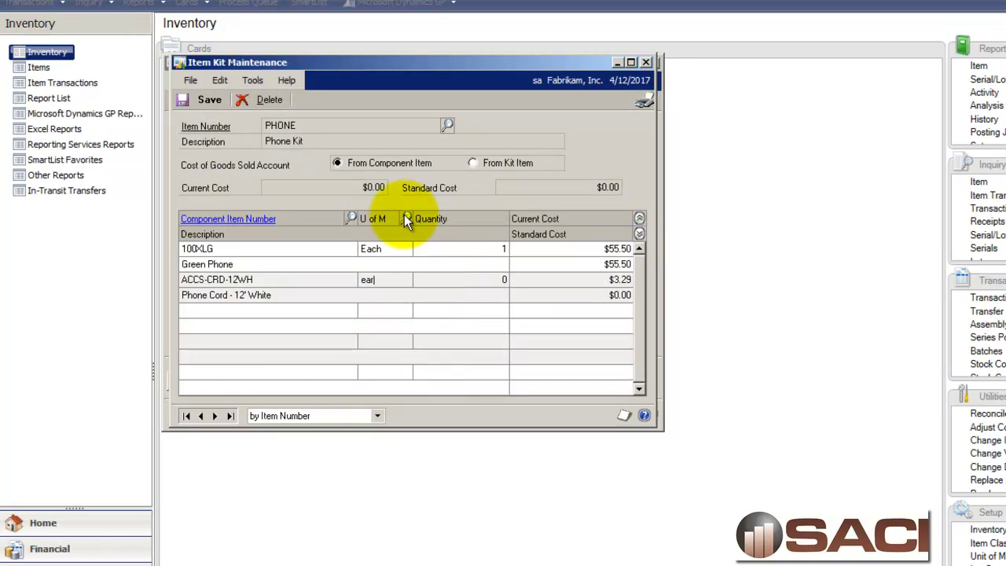
key("Tab")
key("Return")
left_click(404, 215)
key("Return")
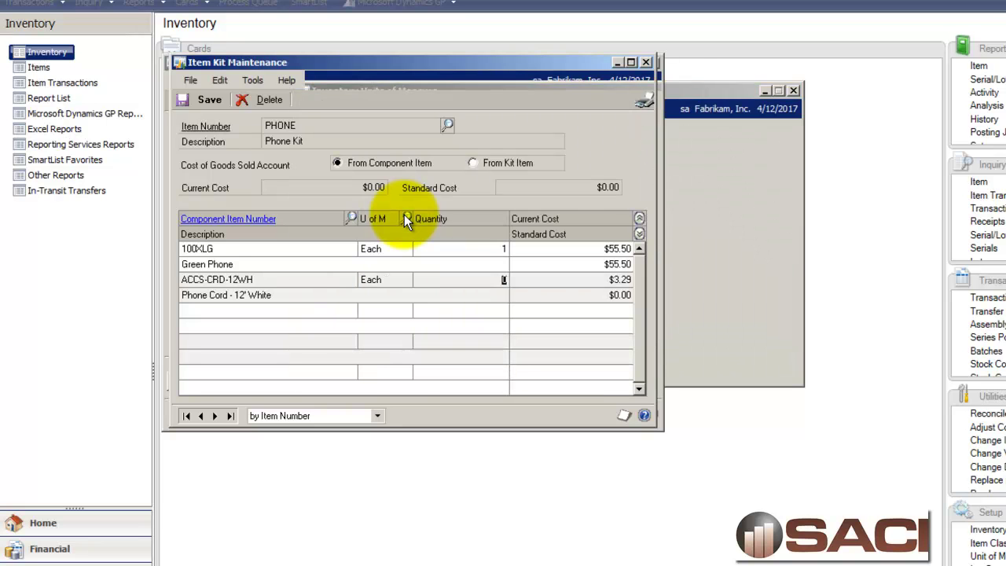
type("1")
key("Tab")
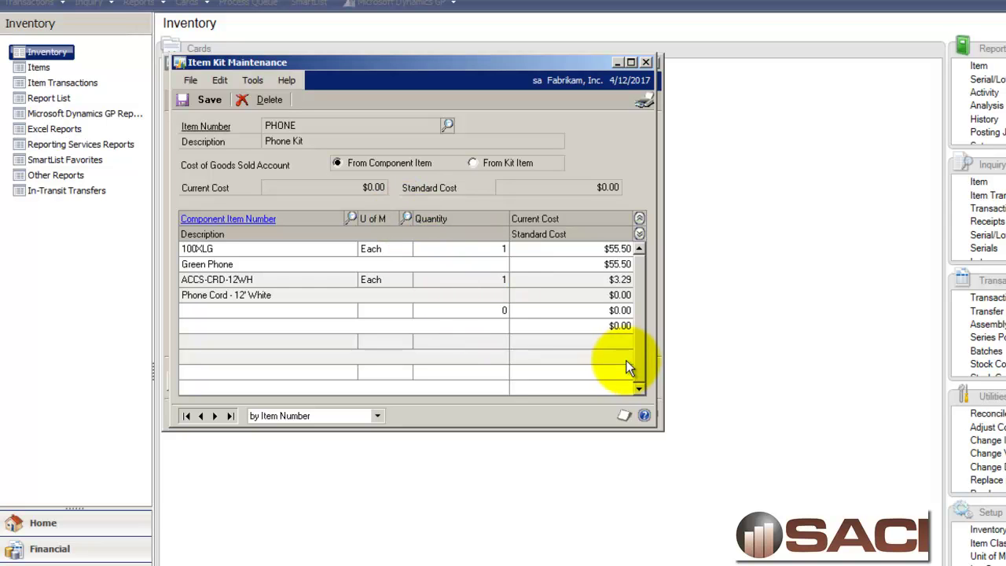
left_click(639, 219)
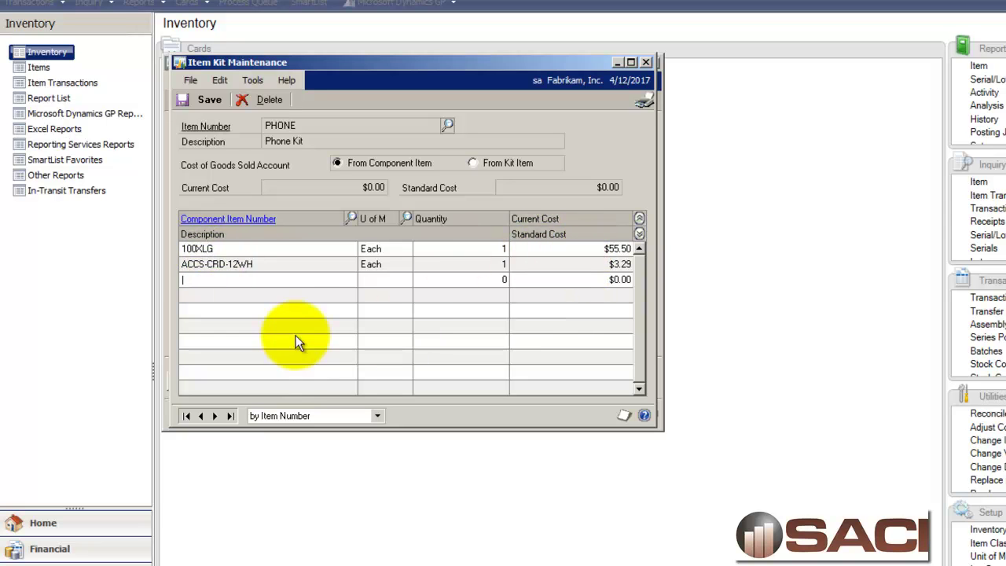
Add labour item 5-ASSY as the third kit component at 1.00 HOUR.
left_click(351, 217)
left_click(363, 320)
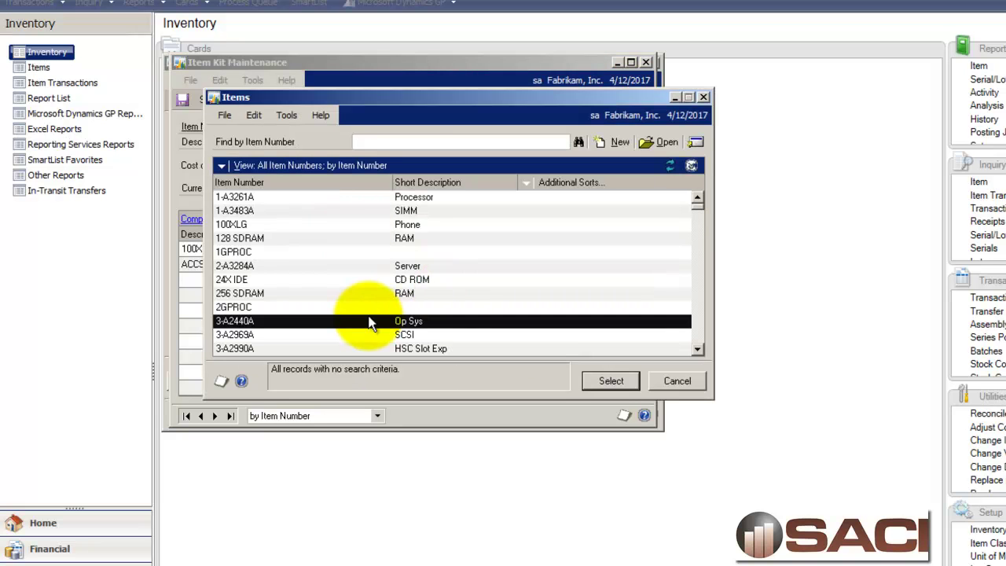
scroll(368, 315, "down", 2)
scroll(368, 315, "down", 5)
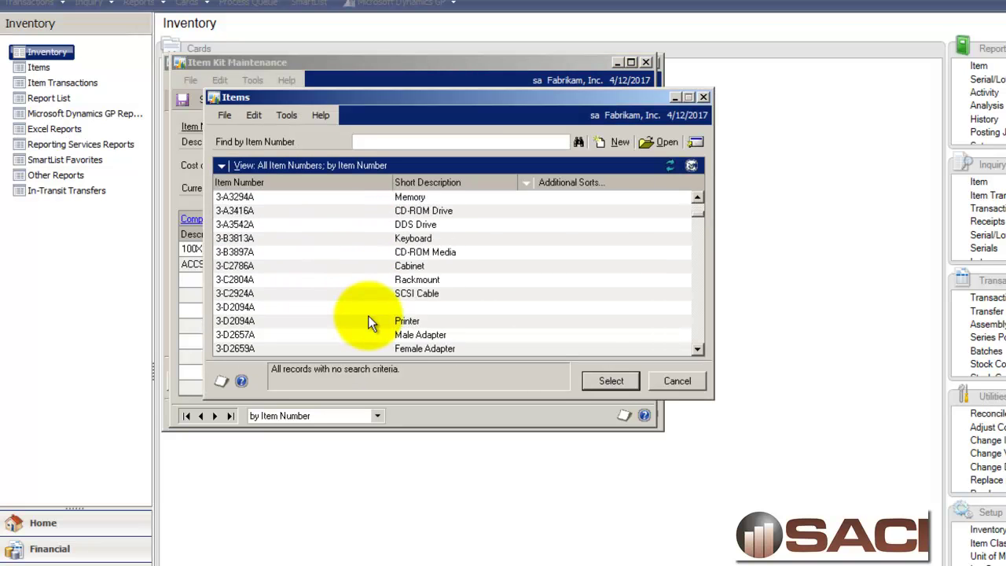
scroll(368, 315, "down", 5)
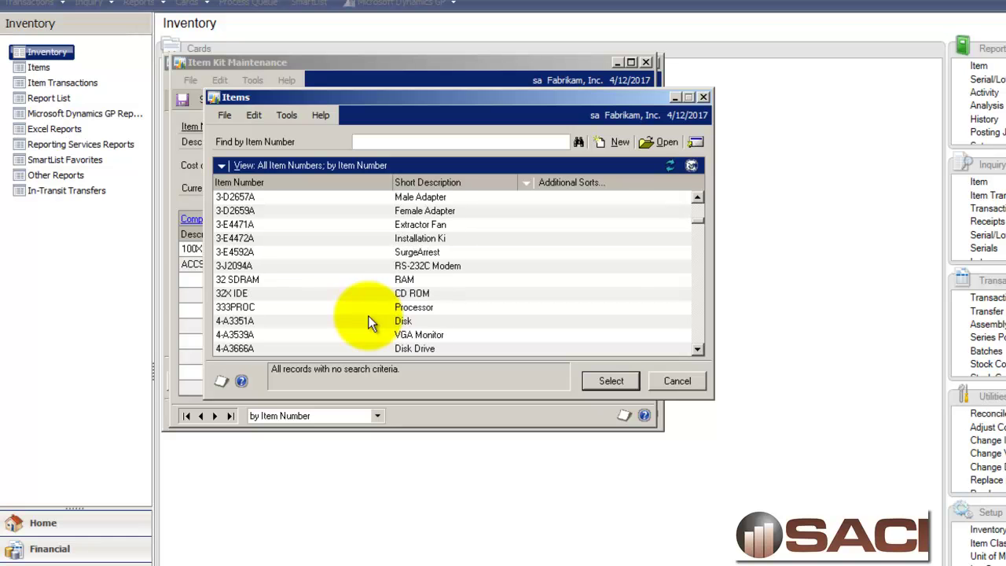
scroll(367, 315, "down", 4)
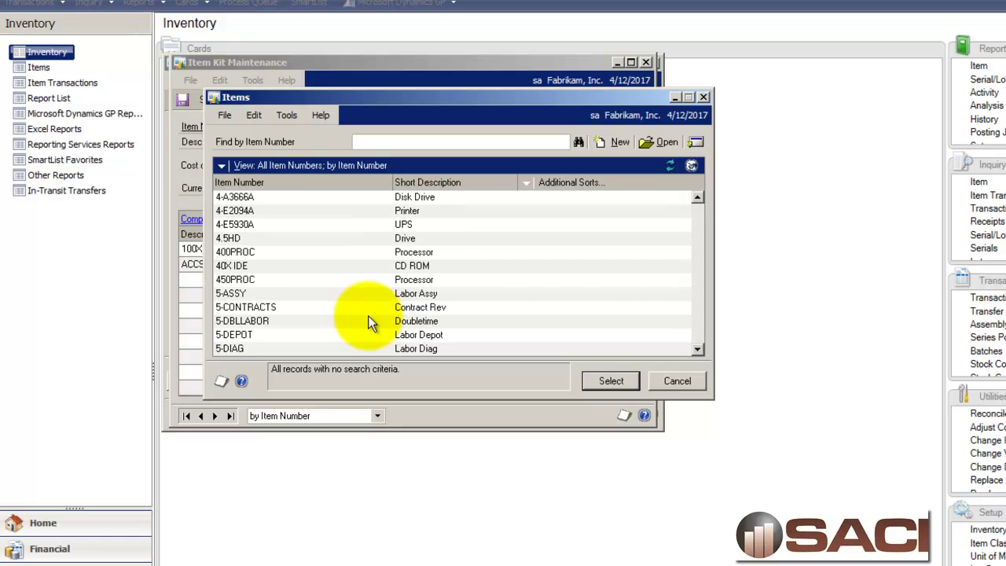
double_click(362, 294)
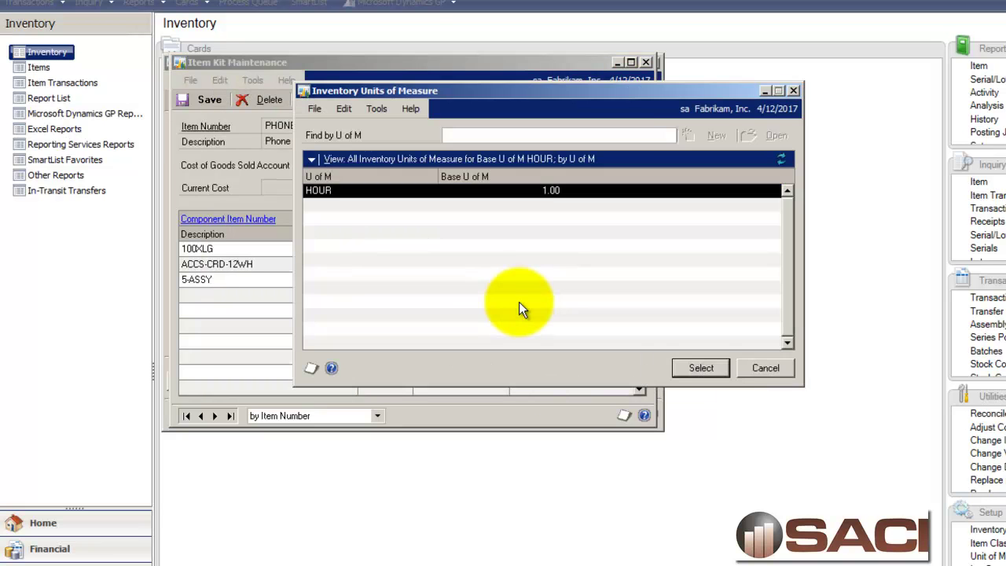
key("Tab")
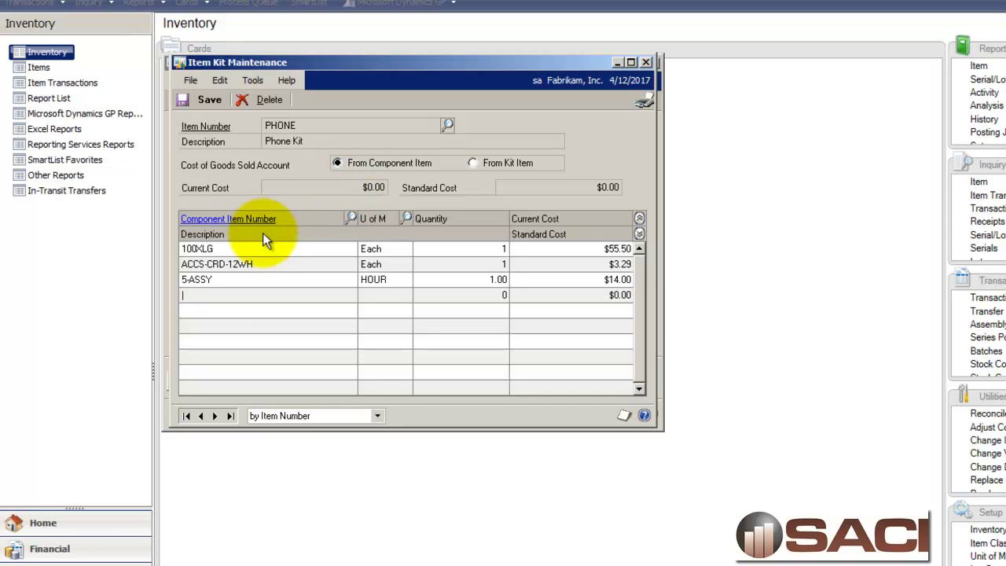
left_click(229, 295)
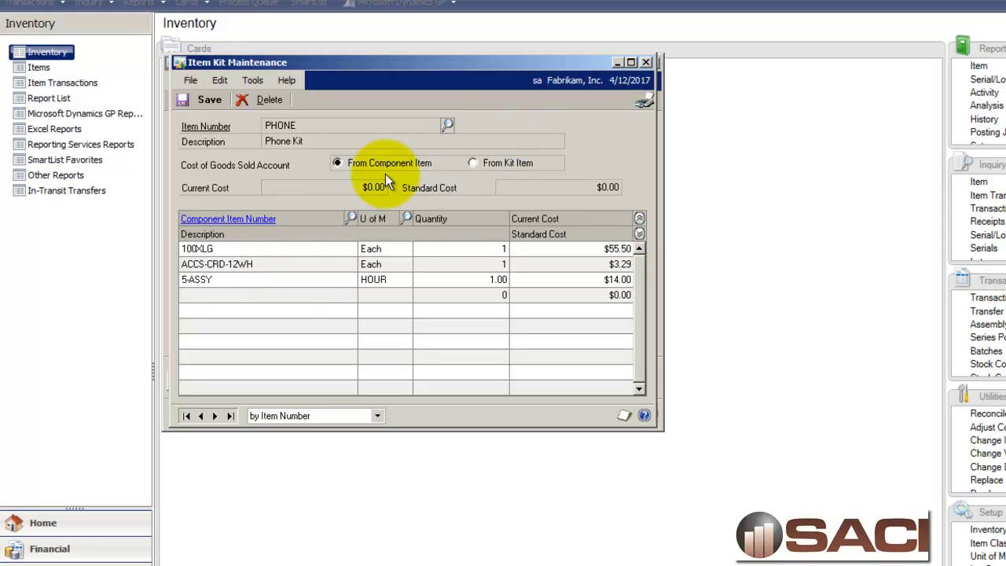
Save the three kit components, close the kit window, and review PHONE's GL accounts.
left_click(211, 101)
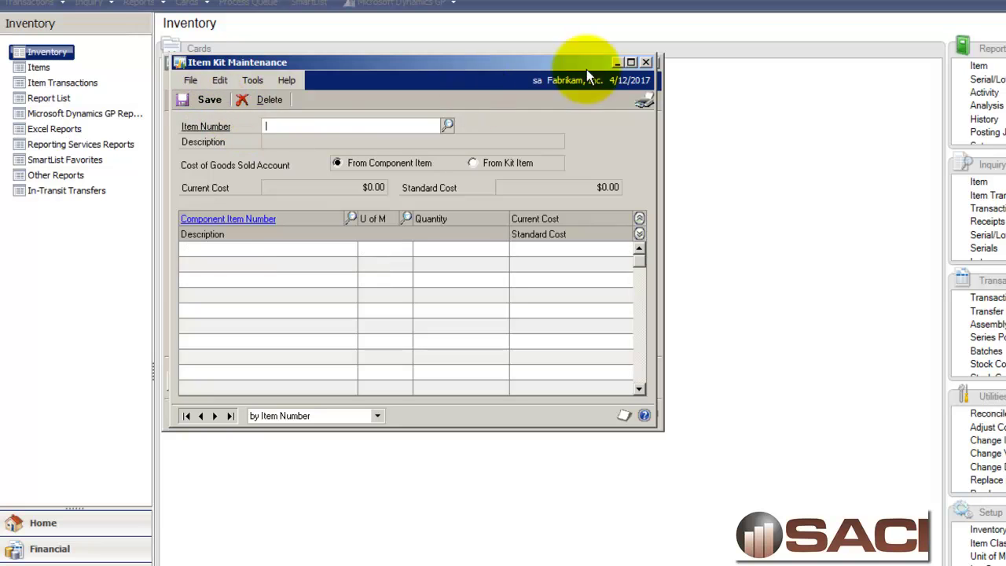
left_click(646, 63)
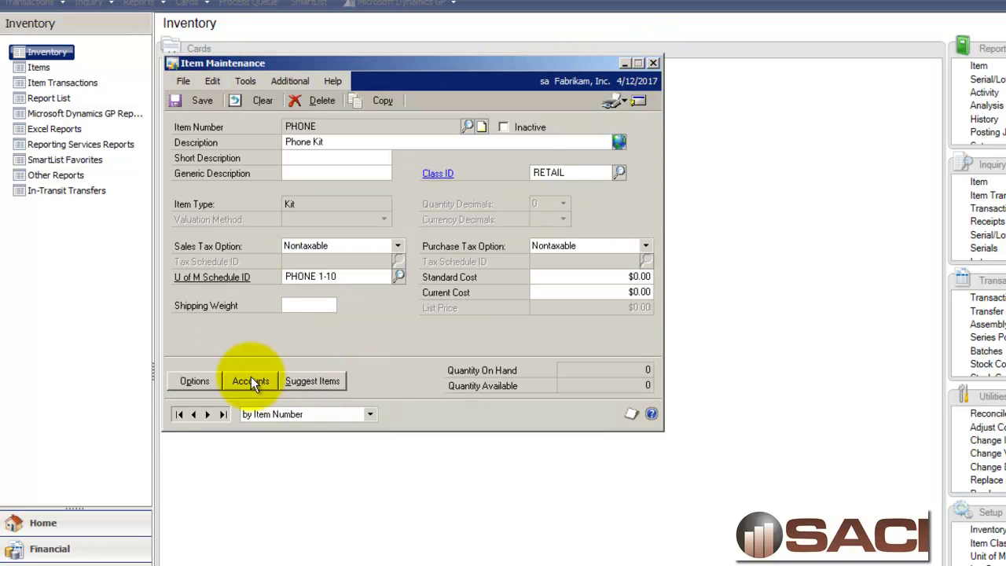
left_click(249, 383)
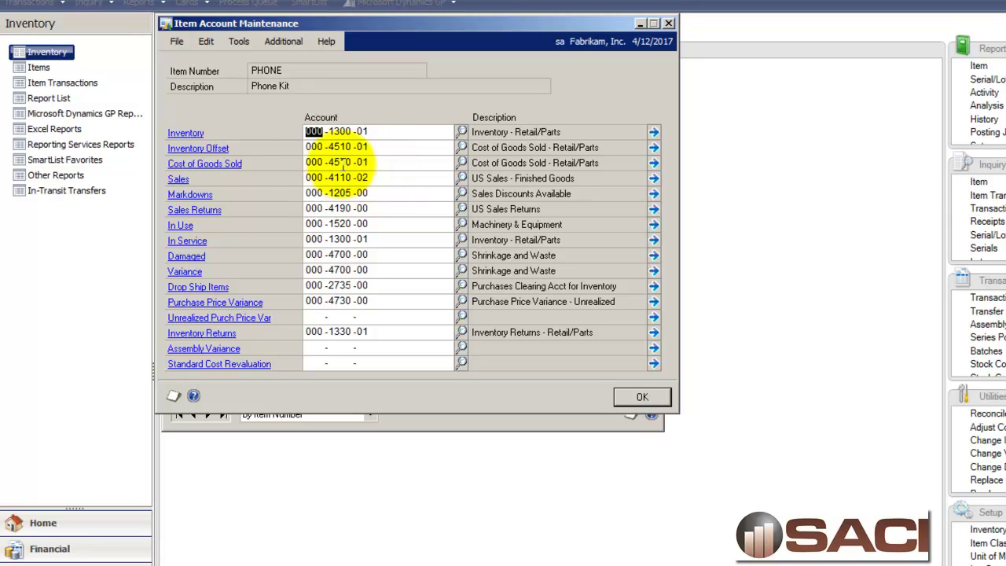
left_click(635, 395)
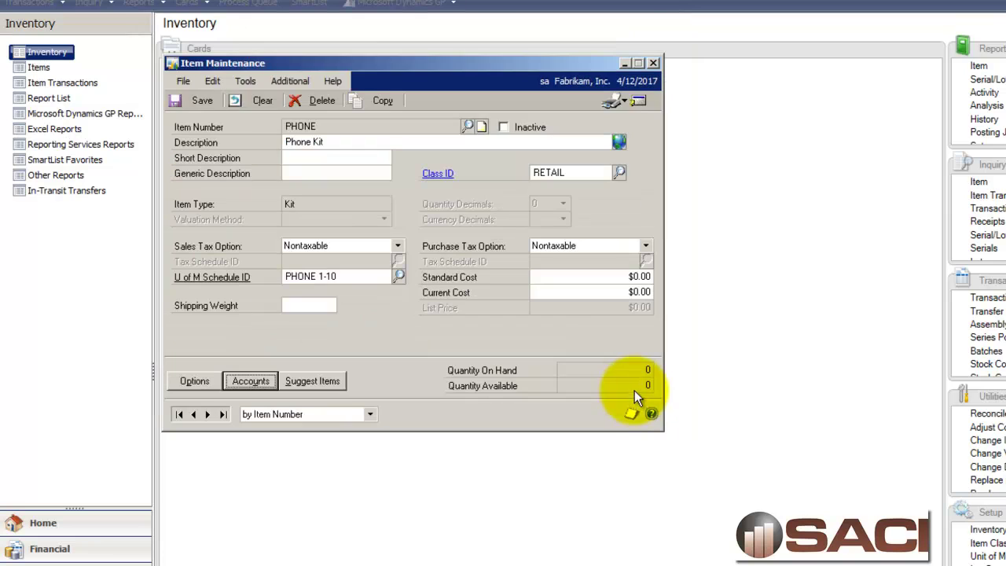
Save the PHONE item, close Item Maintenance, and switch to the Sales area.
left_click(206, 100)
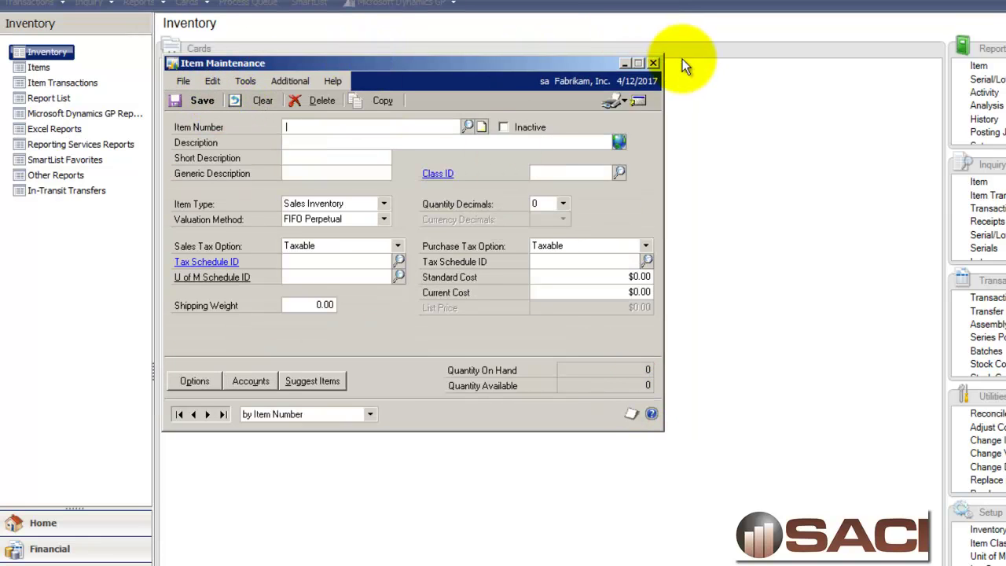
left_click(653, 63)
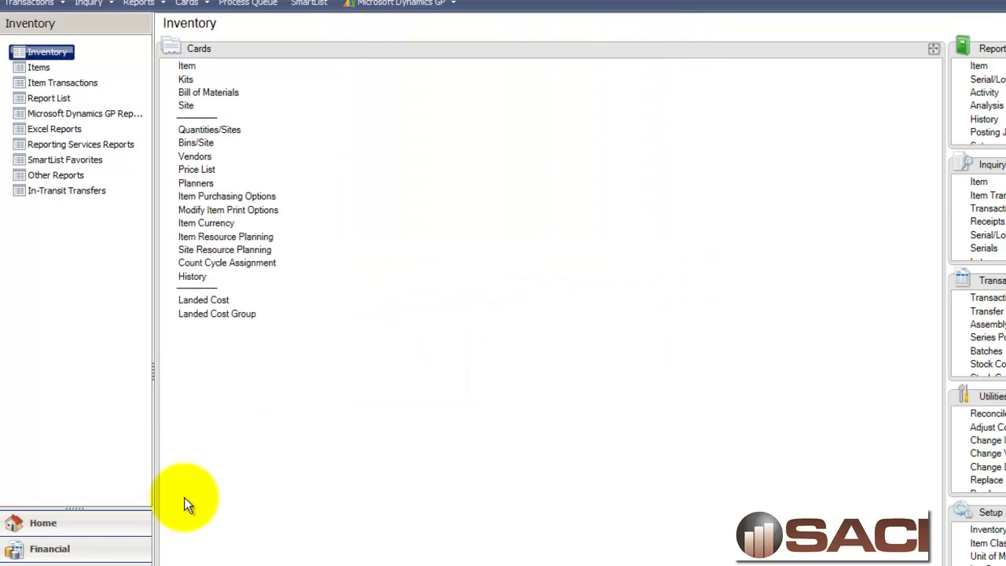
left_click(98, 561)
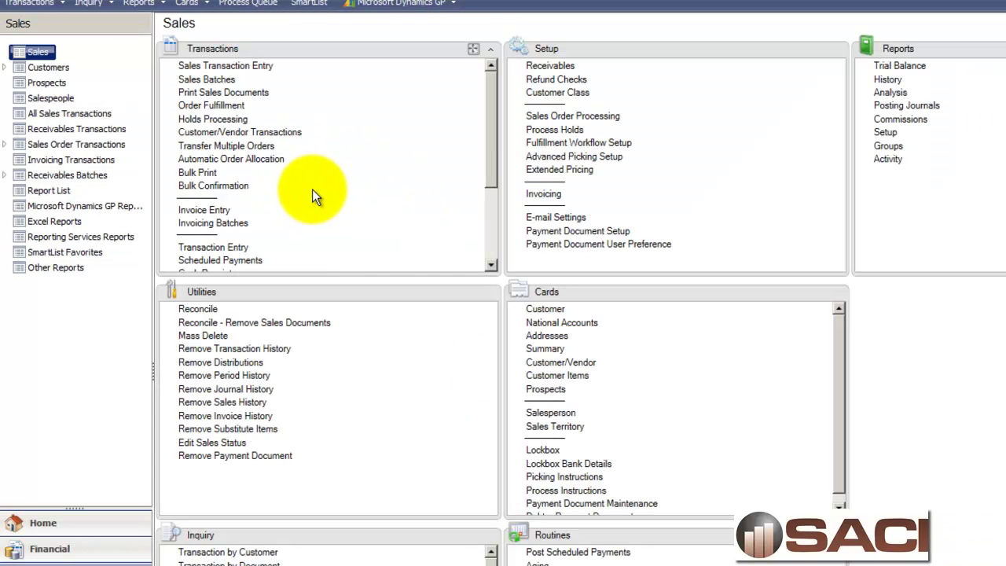
Start a new invoice with the next number, the chosen customer, and default site WAREHOUSE.
left_click(255, 66)
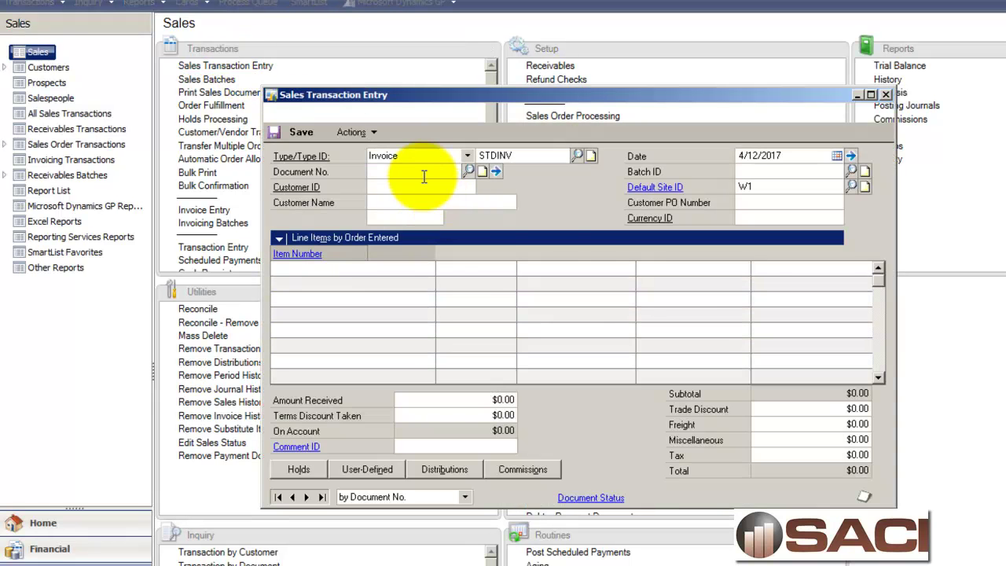
key("Tab")
key("Tab")
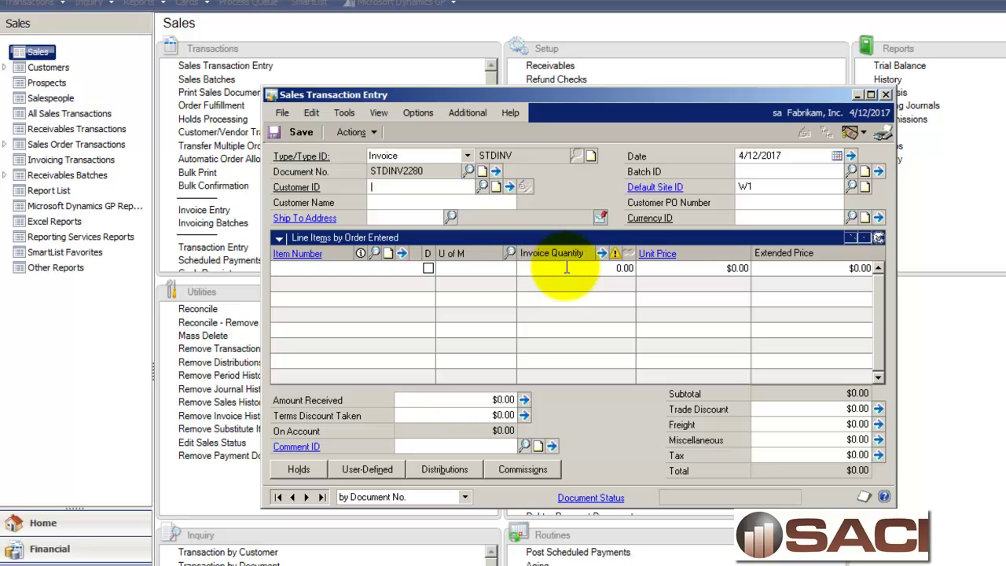
key("ctrl+l")
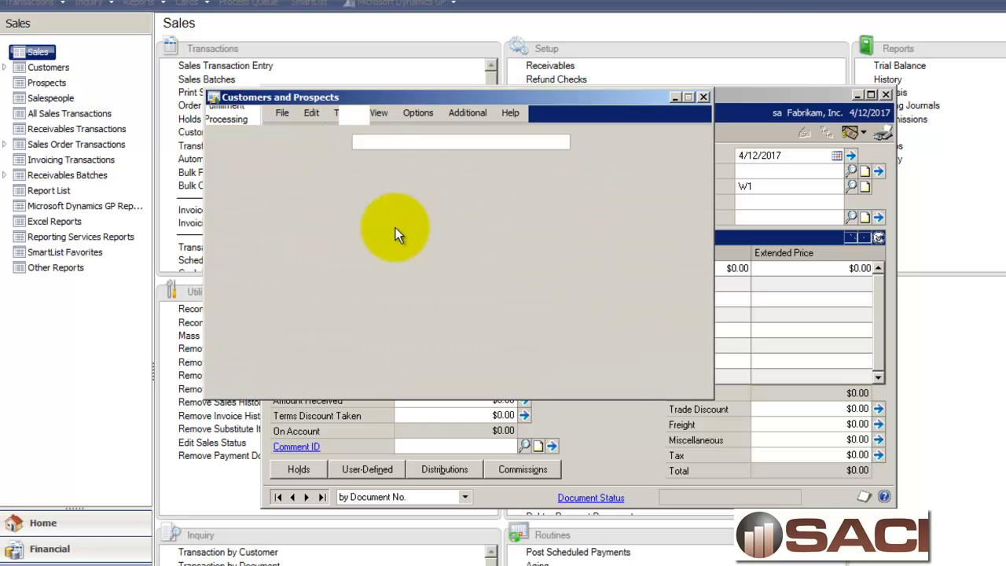
double_click(375, 212)
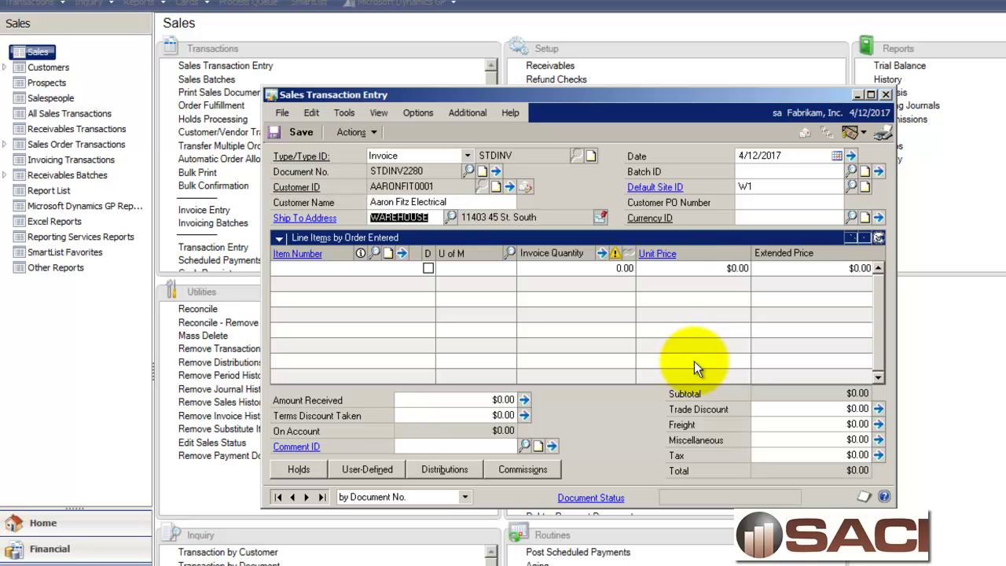
left_click(761, 186)
type("W")
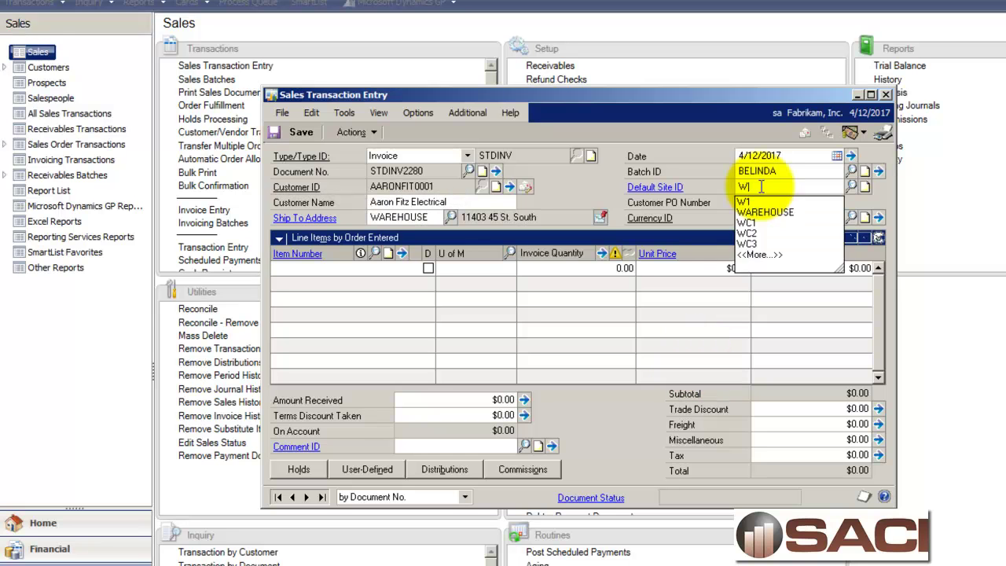
type("AREHOUSE")
key("Tab")
key("Tab")
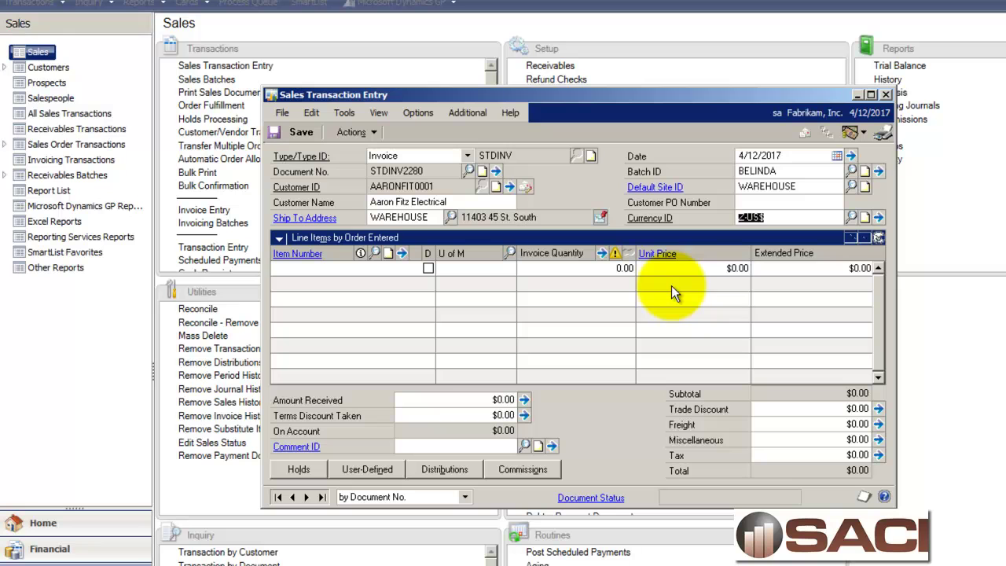
key("Tab")
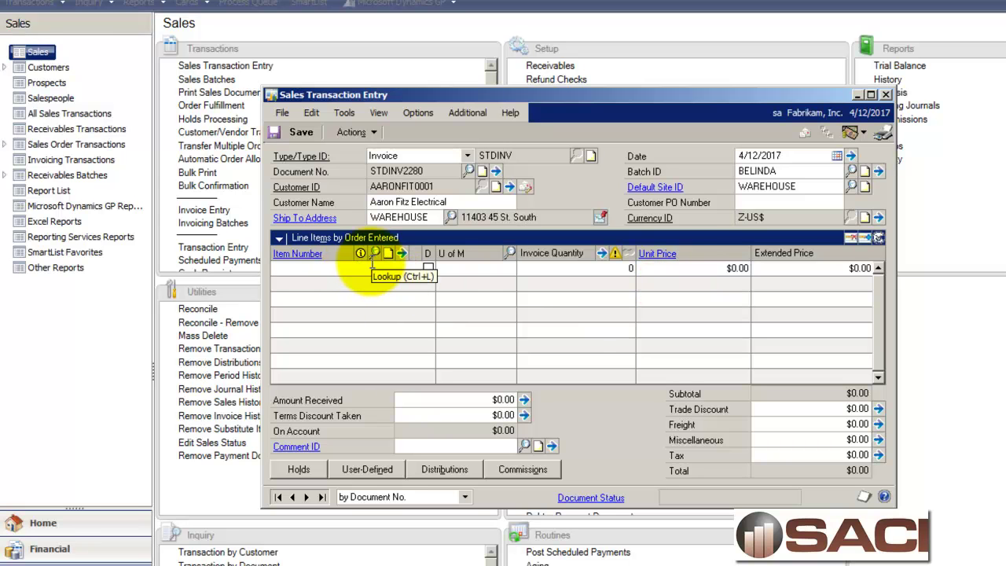
Add the PHONE kit to the invoice as 1 Each at $181.98.
type("PH")
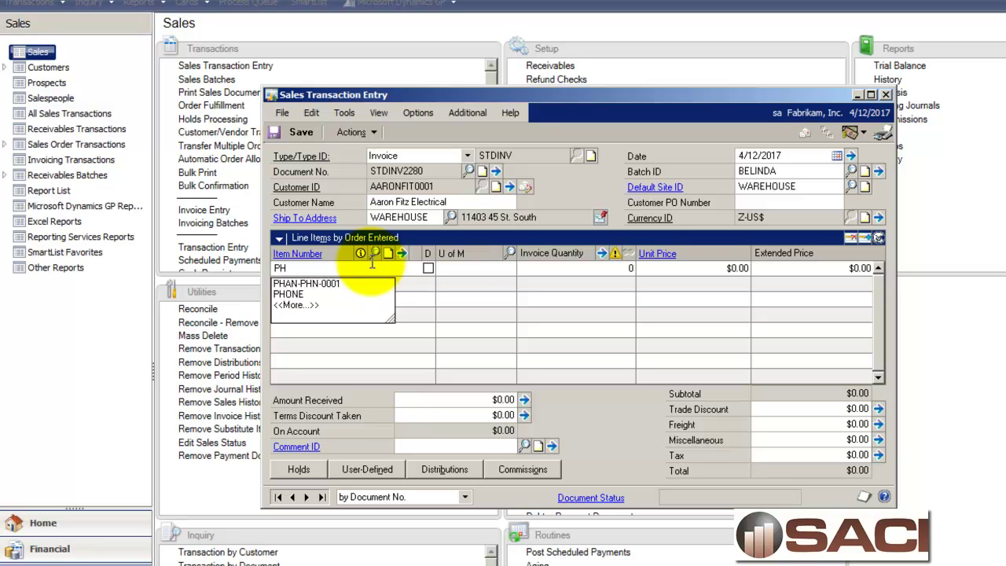
key("Down")
key("Down")
key("Return")
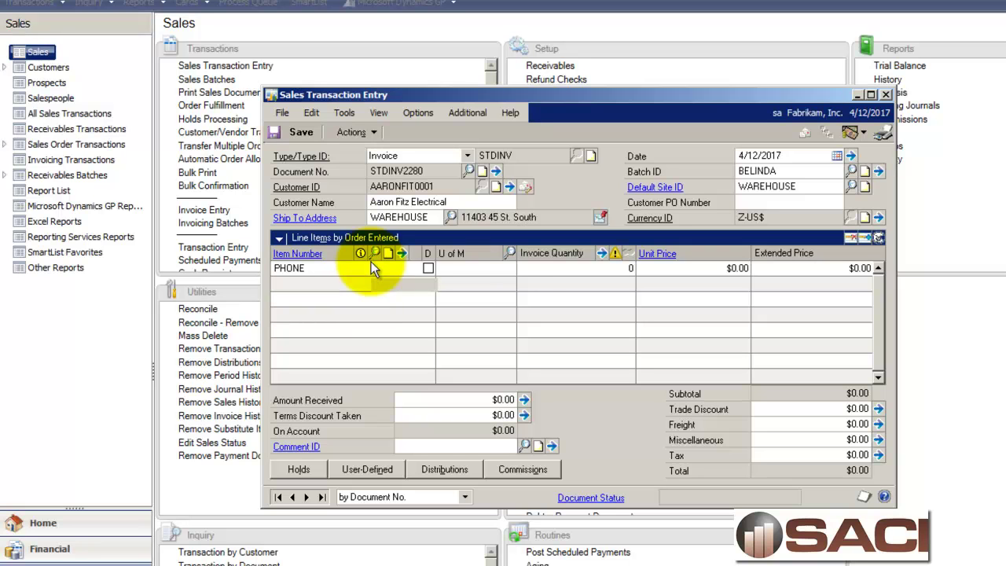
key("Tab")
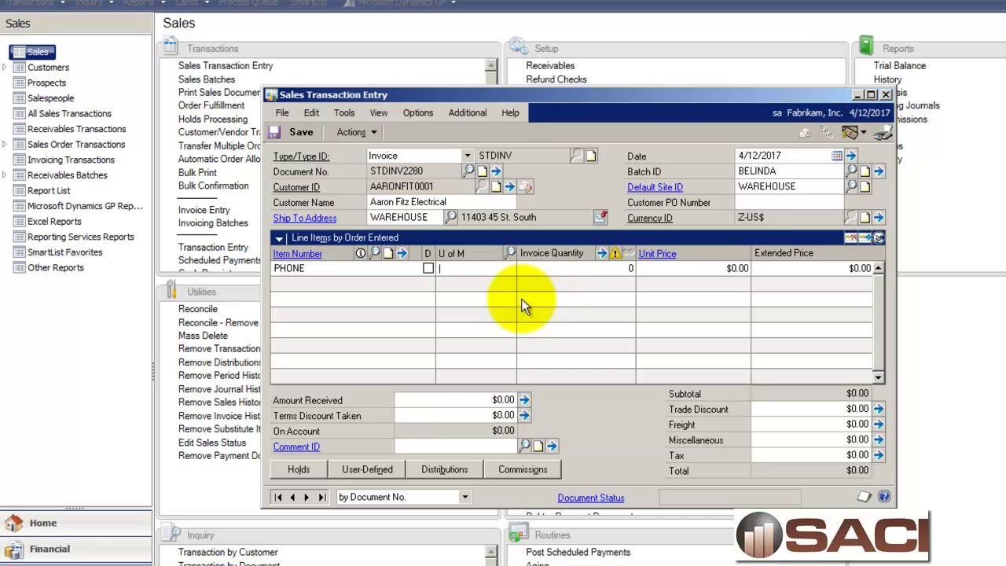
key("ctrl+l")
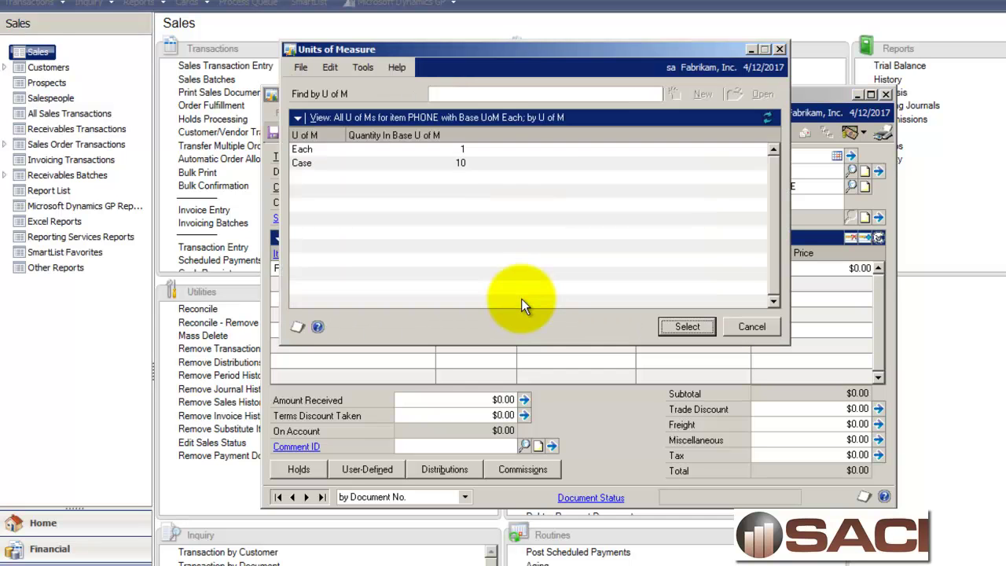
key("Return")
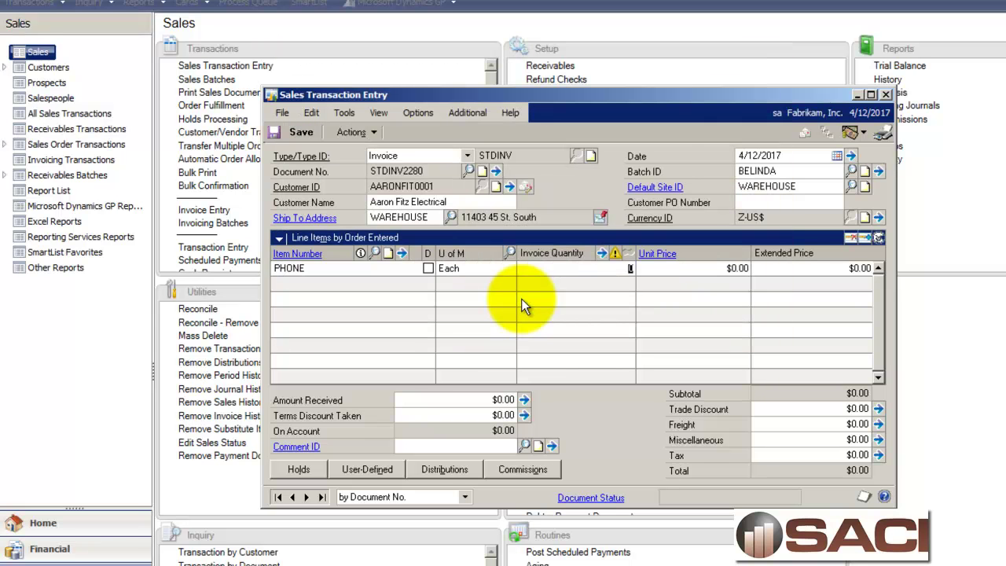
type("1")
key("Tab")
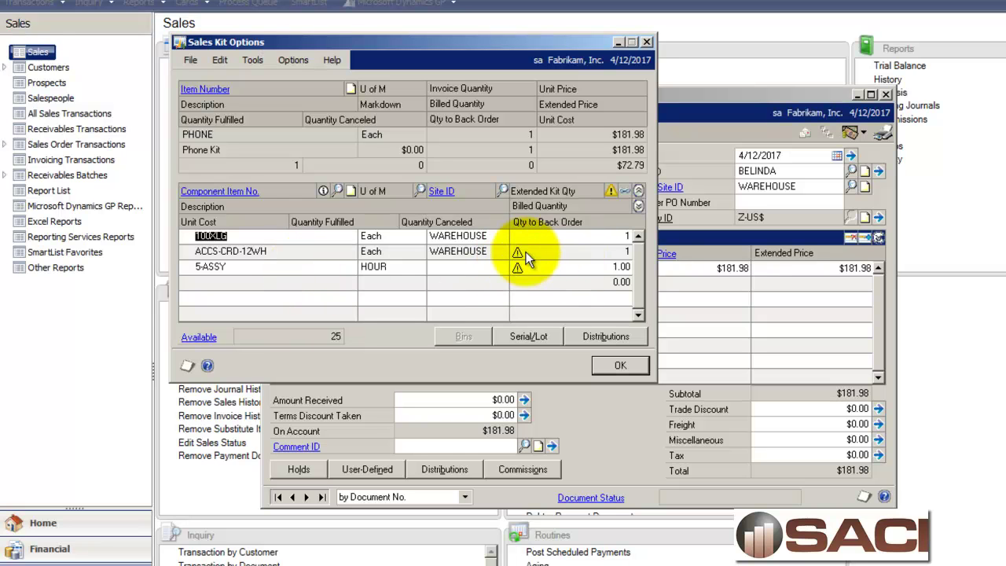
Review the ACCS-CRD-12WH cord's shortage (0 available at WAREHOUSE) without making changes.
left_click(625, 236)
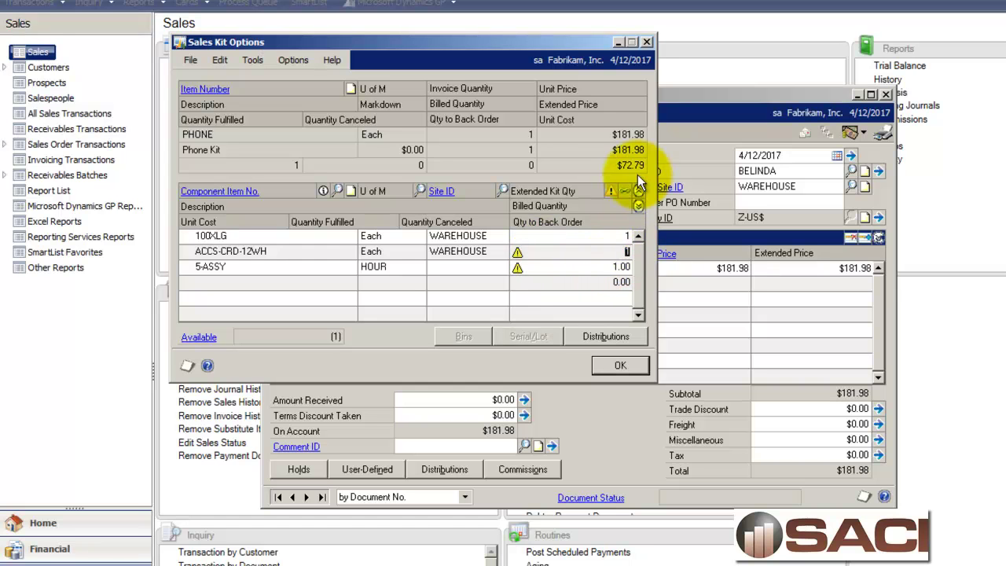
left_click(612, 192)
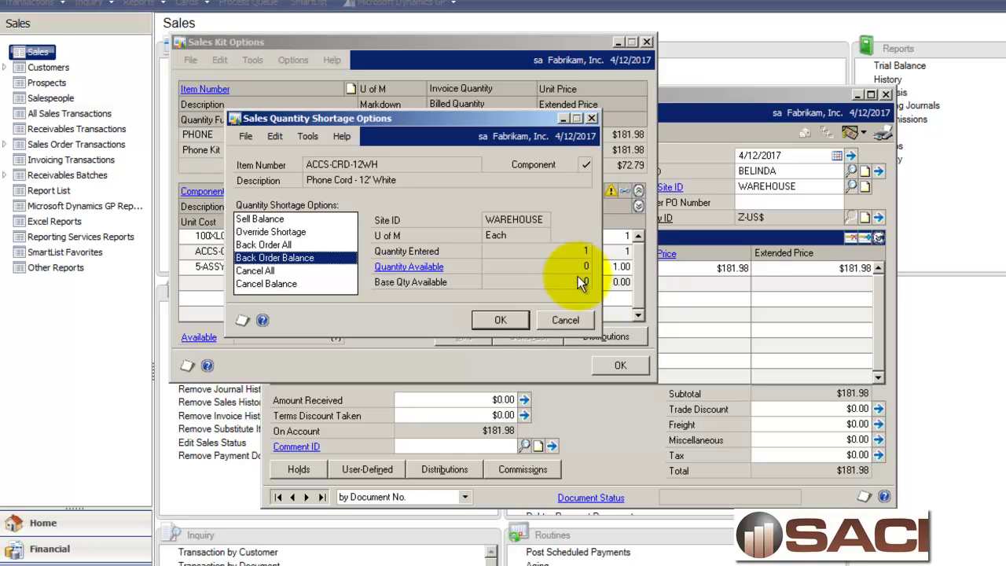
left_click(578, 320)
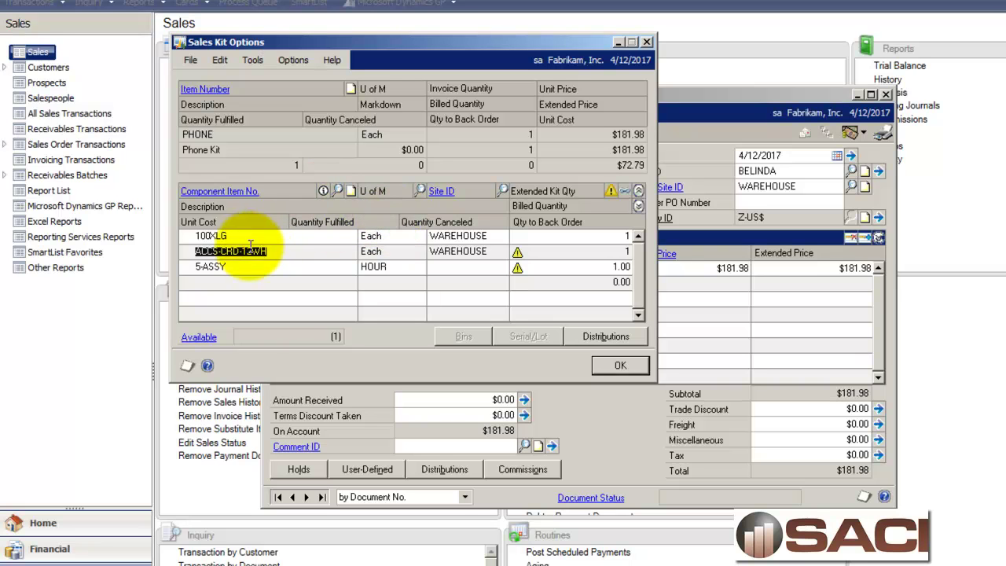
Add the ACCS-CRD-25BK cord as a new component row in the PHONE kit.
left_click(222, 284)
type("AC")
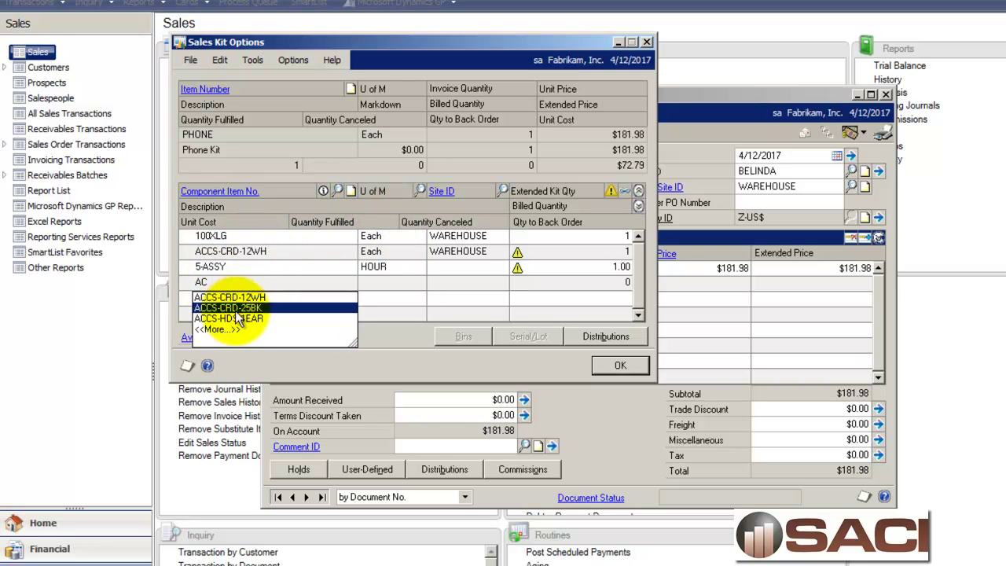
left_click(228, 310)
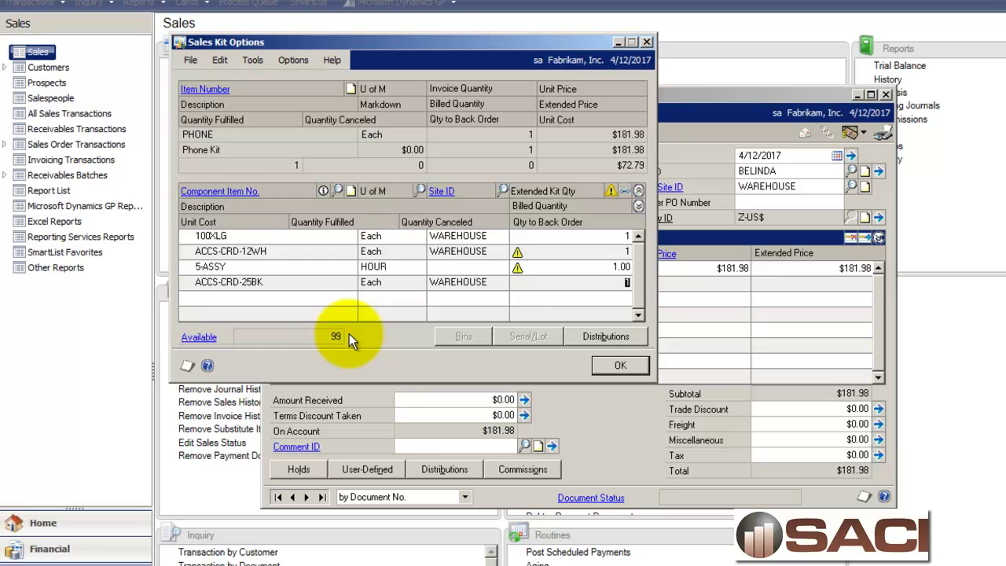
key("Tab")
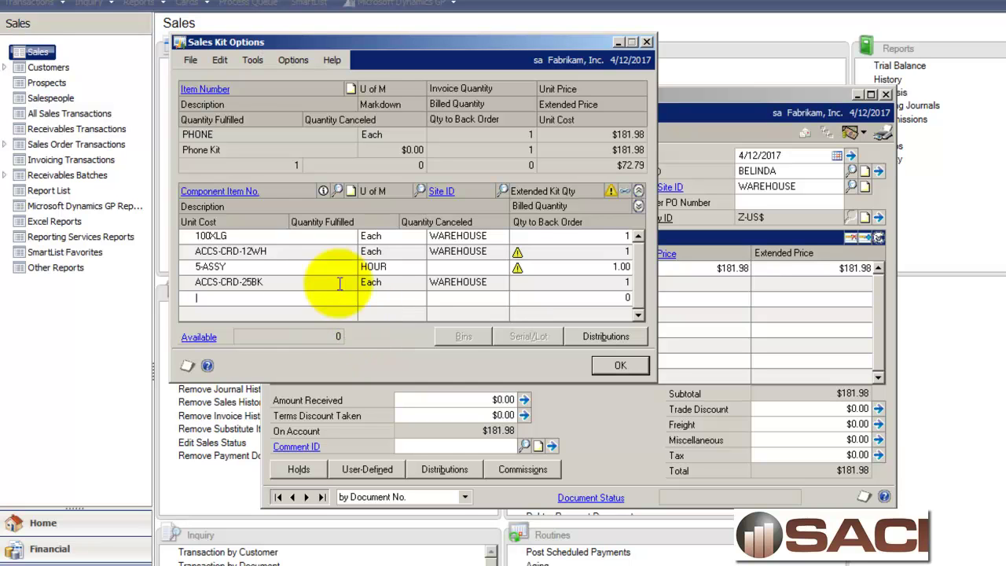
Delete the ACCS-CRD-12WH cord row from the kit components.
left_click(228, 248)
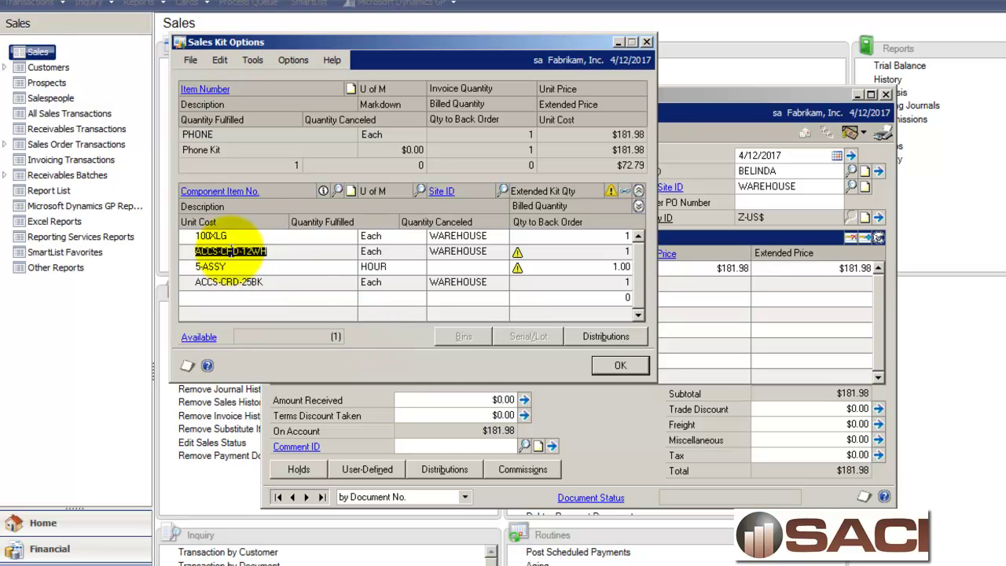
left_click(224, 61)
left_click(224, 209)
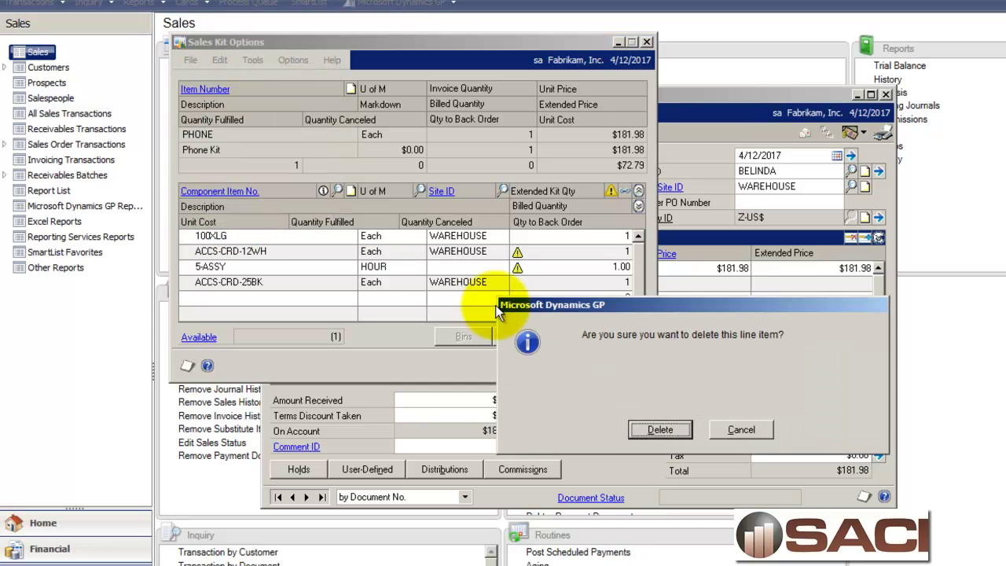
left_click(647, 426)
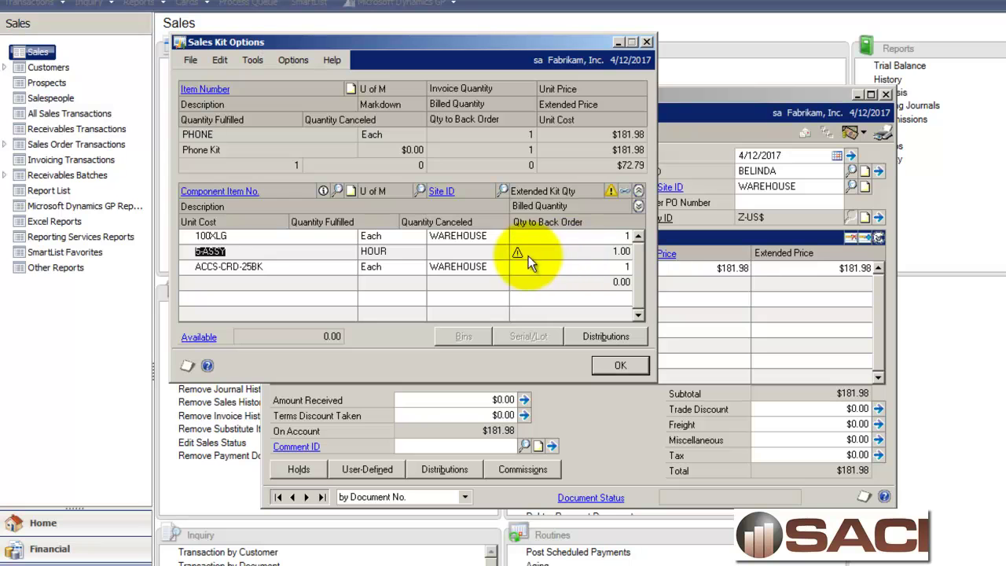
Assign site WAREHOUSE to the 5-ASSY labor component to clear its shortage.
left_click(572, 251)
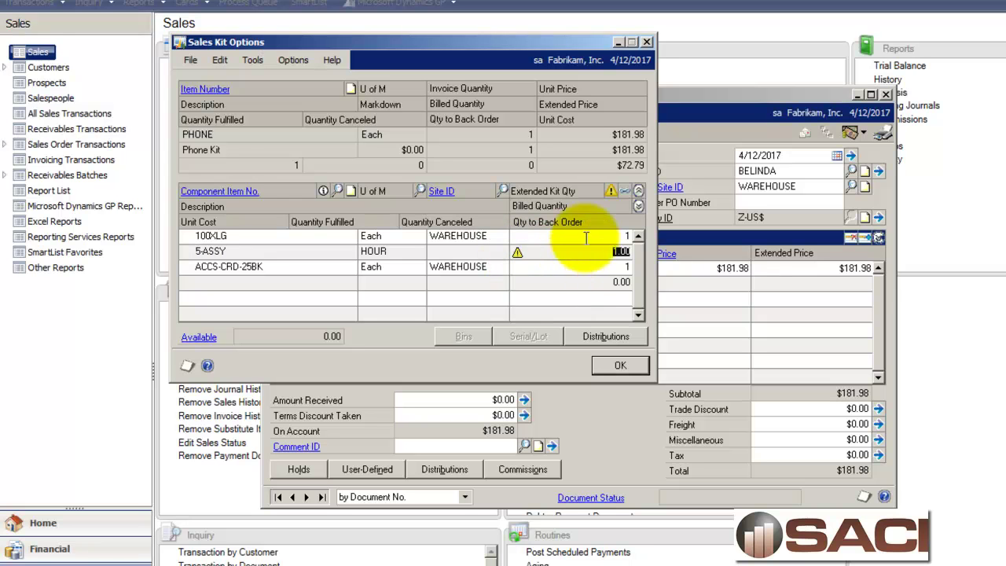
left_click(614, 189)
left_click(686, 429)
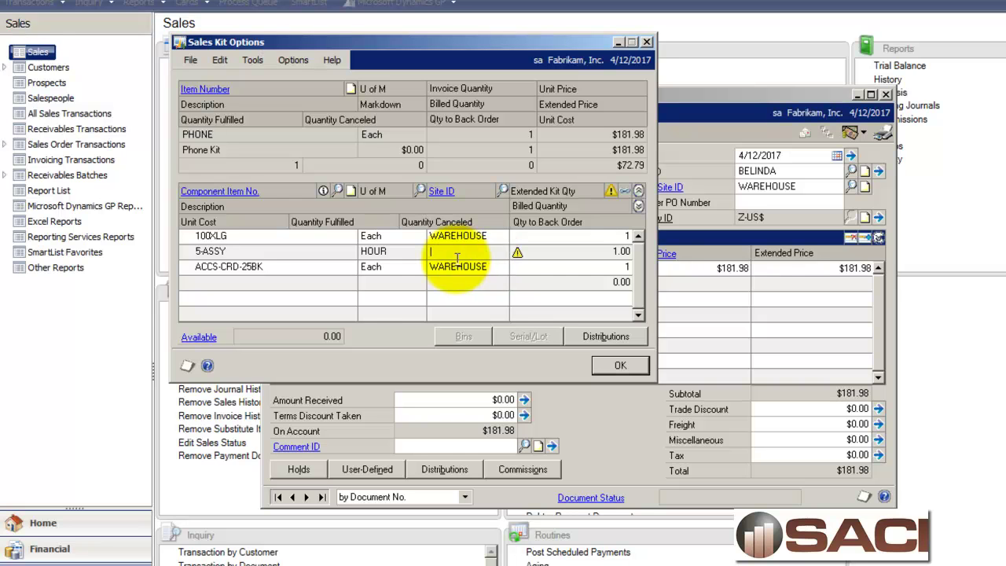
type("WARE")
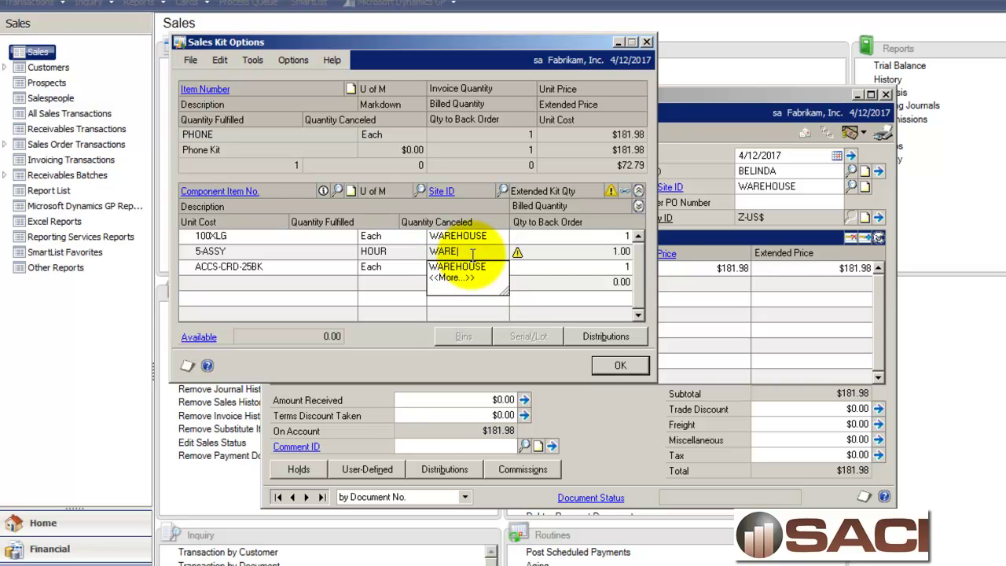
key("Down")
key("Tab")
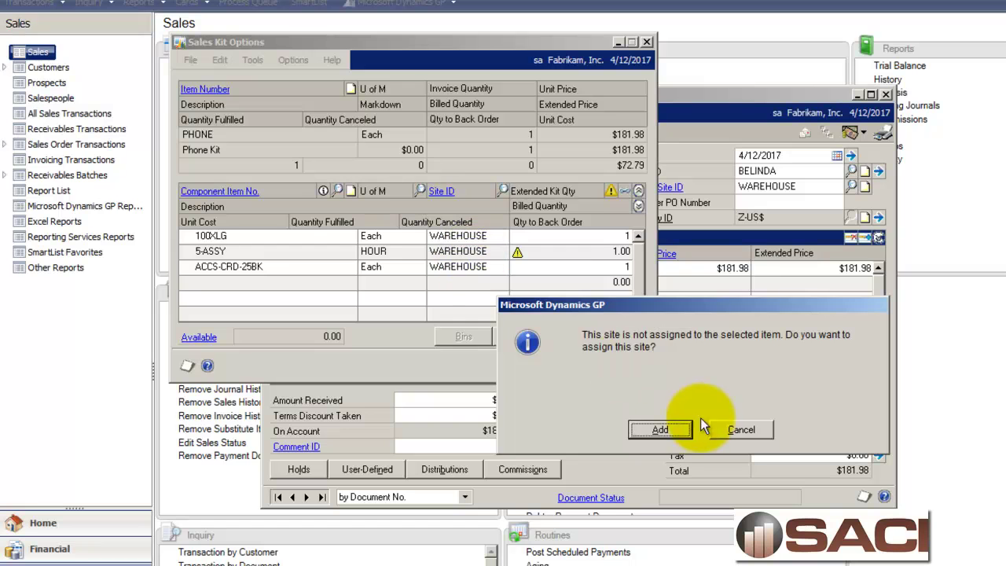
left_click(660, 430)
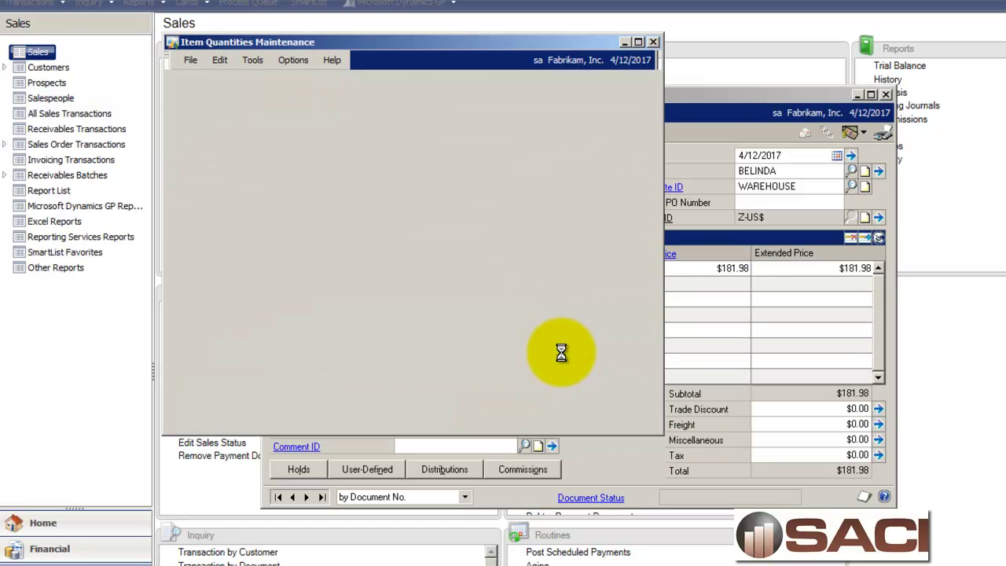
left_click(653, 42)
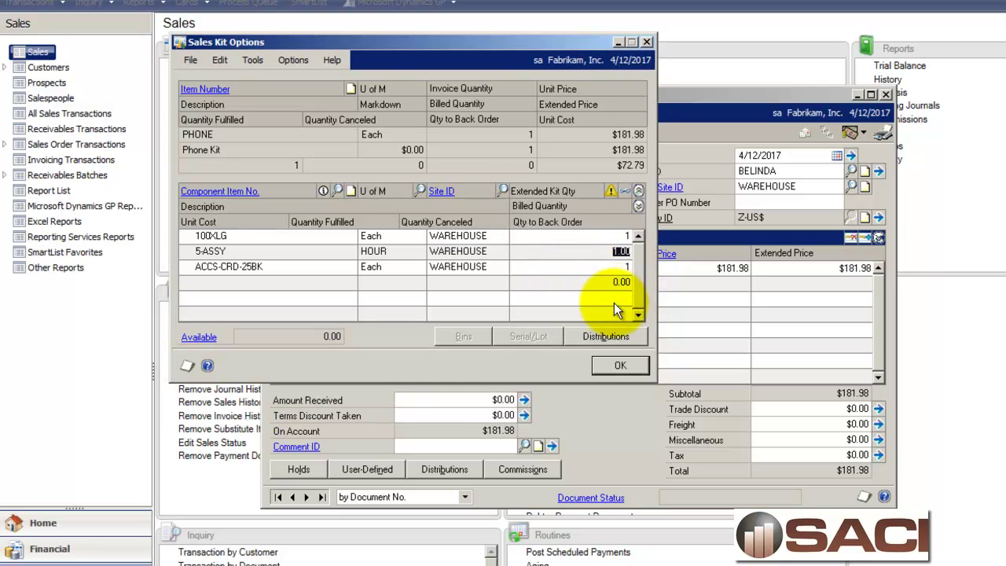
key("Tab")
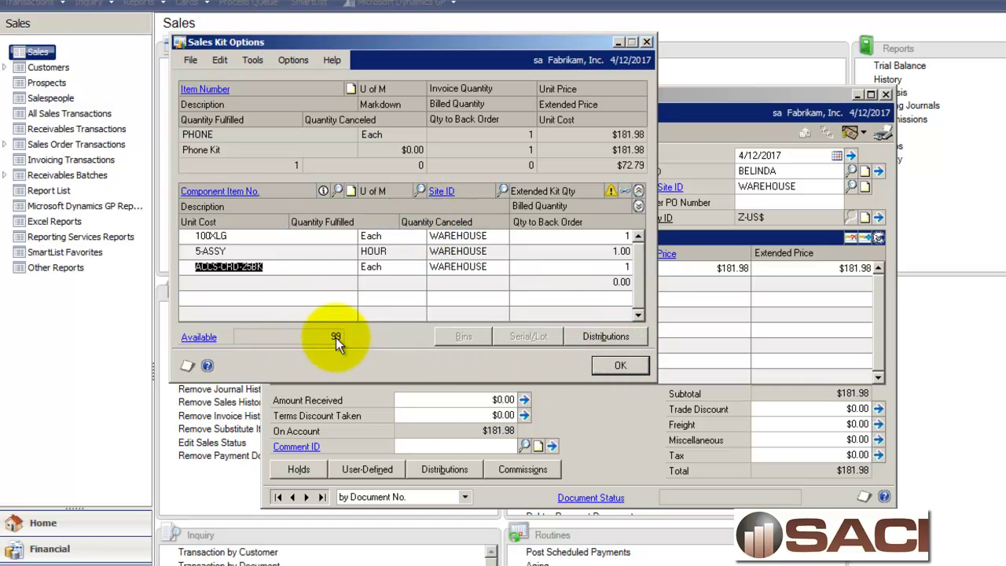
Check availability of the 100XLG, 5-ASSY and ACCS-CRD-25BK components, confirming no shortages.
left_click(251, 251)
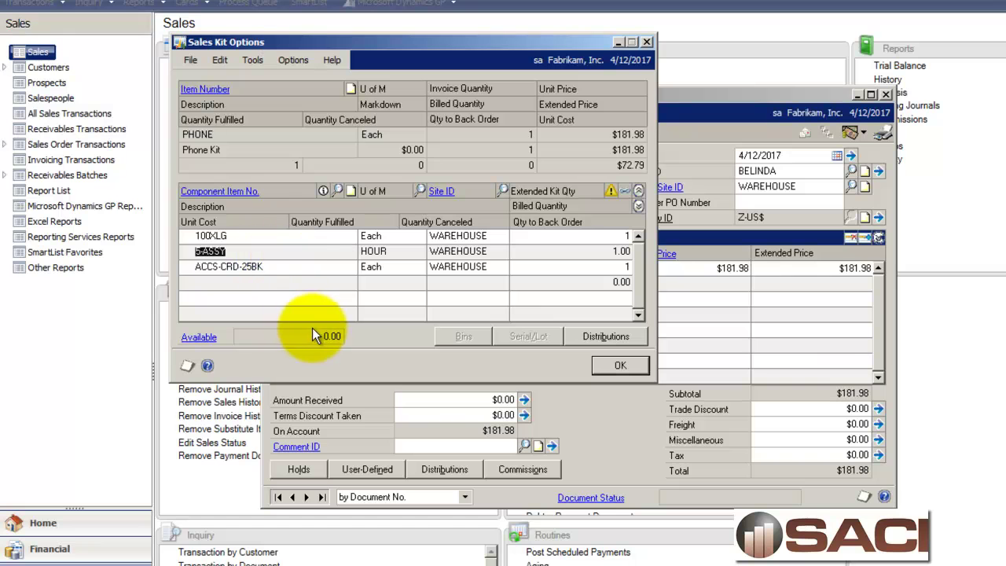
left_click(264, 237)
left_click(273, 255)
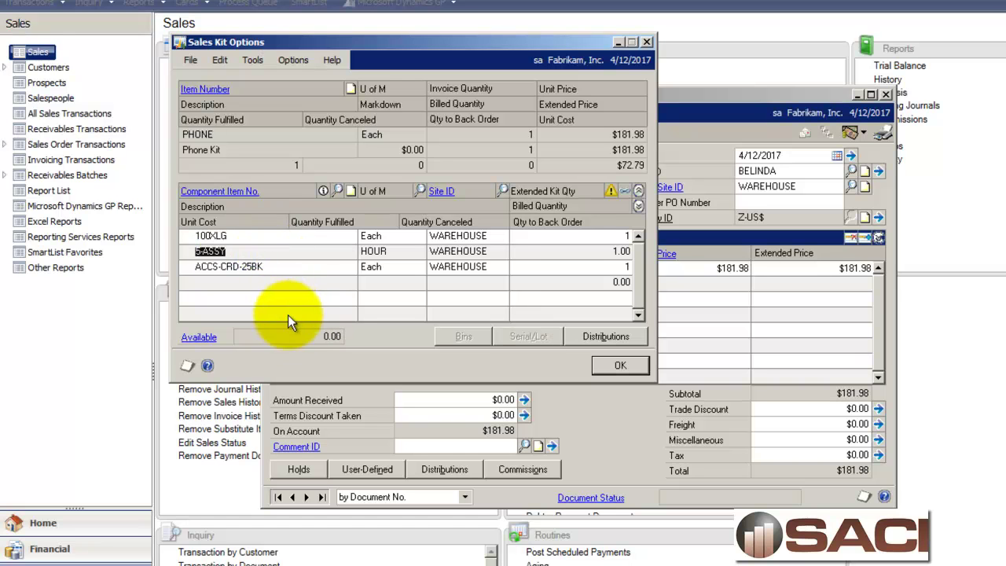
left_click(264, 238)
left_click(263, 250)
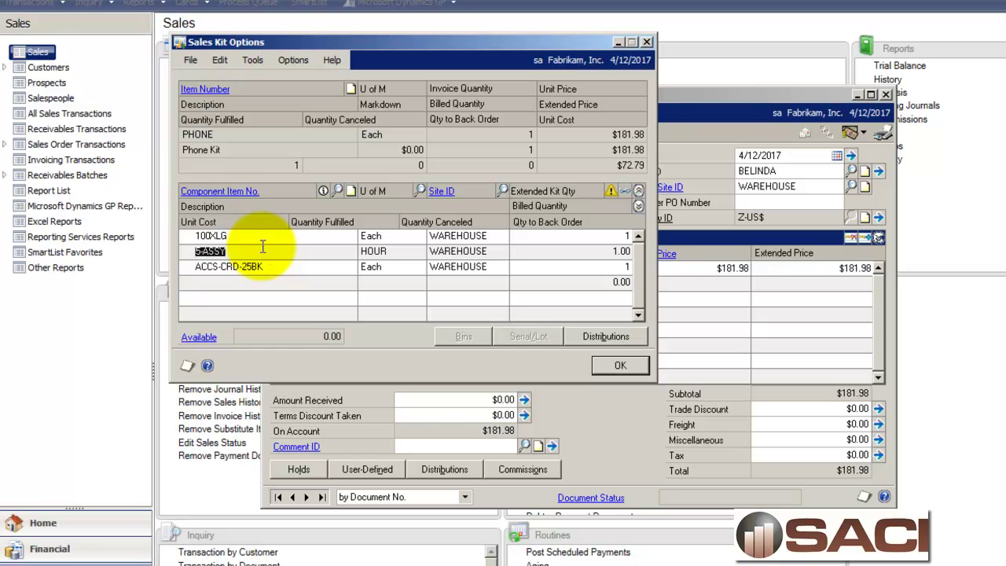
left_click(267, 267)
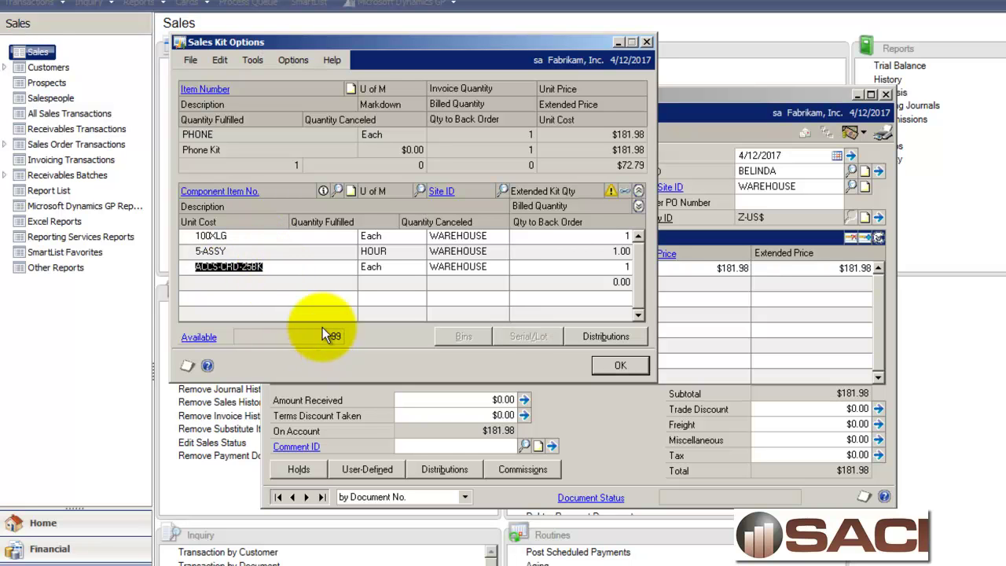
left_click(254, 236)
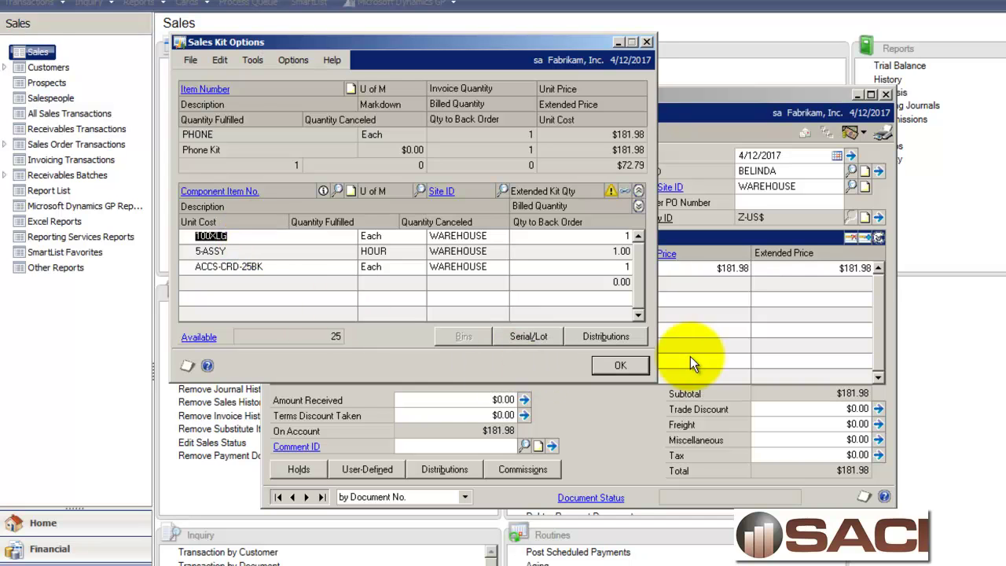
Accept the kit components and save the invoice with PHONE repriced to $188.70.
left_click(621, 366)
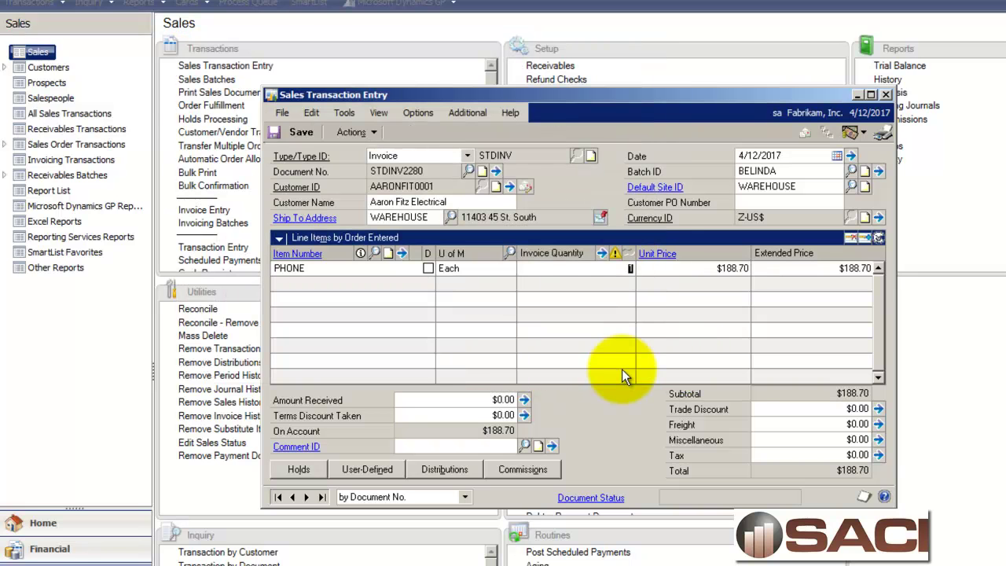
left_click(302, 133)
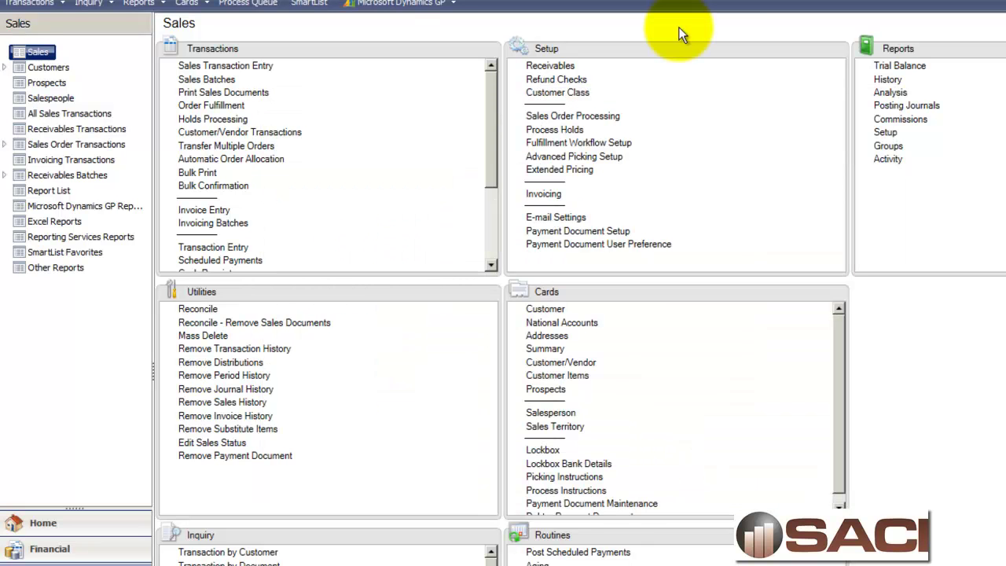